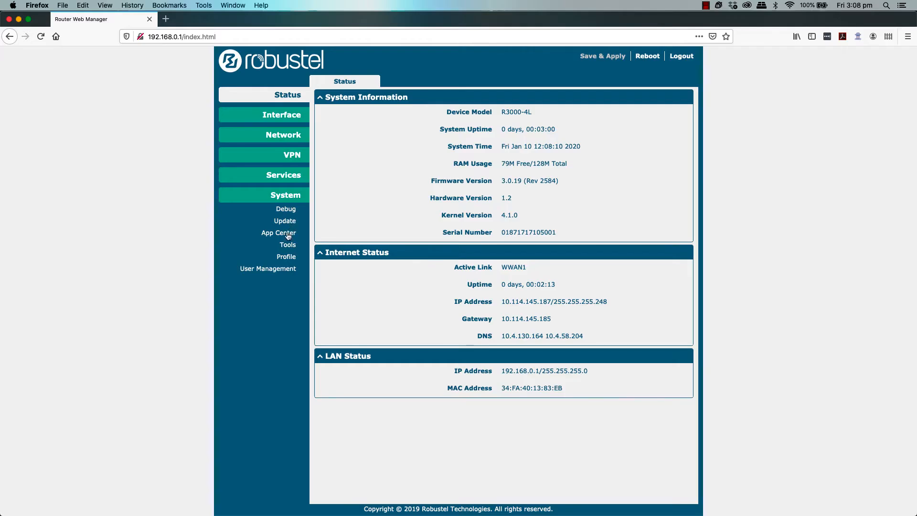
Step: Go to the System > App Center page in the router's web manager
left_click(287, 235)
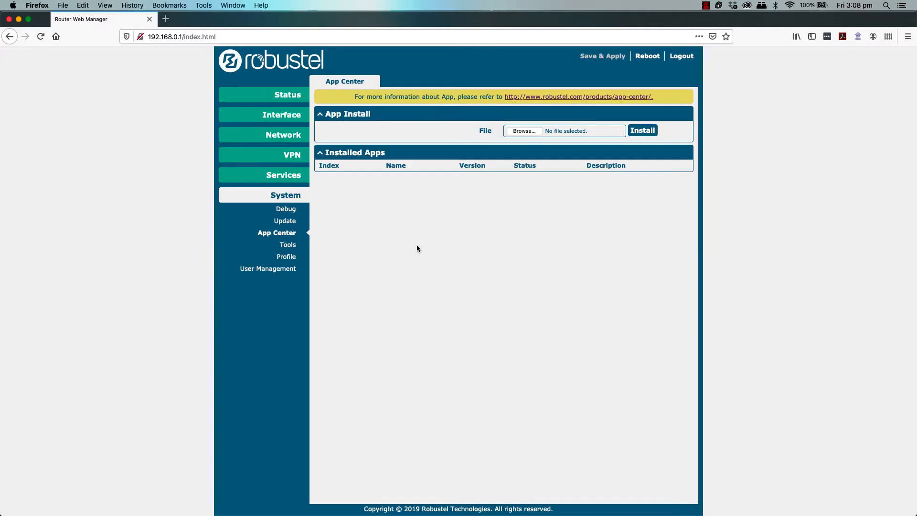
Step: Install the r3000-rcms-3.0.1.rpk app package and confirm rebooting the router
left_click(531, 134)
left_click(351, 123)
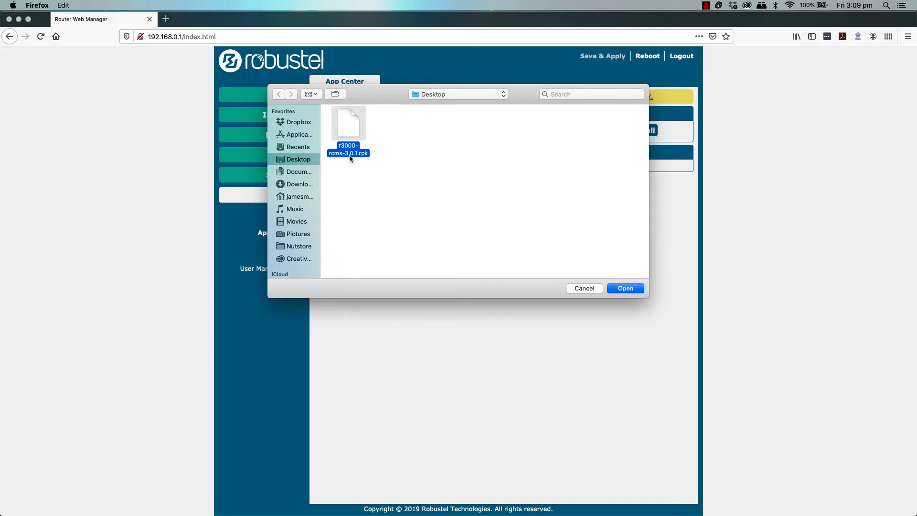
left_click(626, 288)
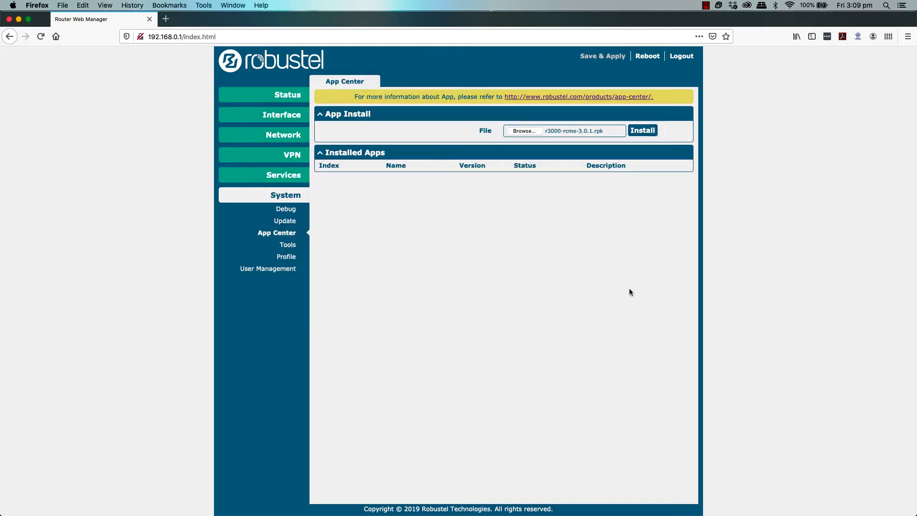
left_click(642, 131)
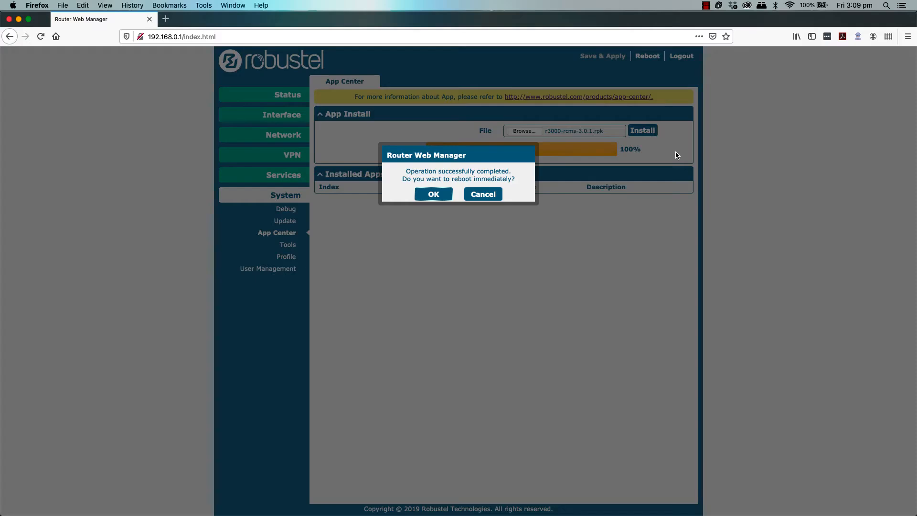
left_click(440, 196)
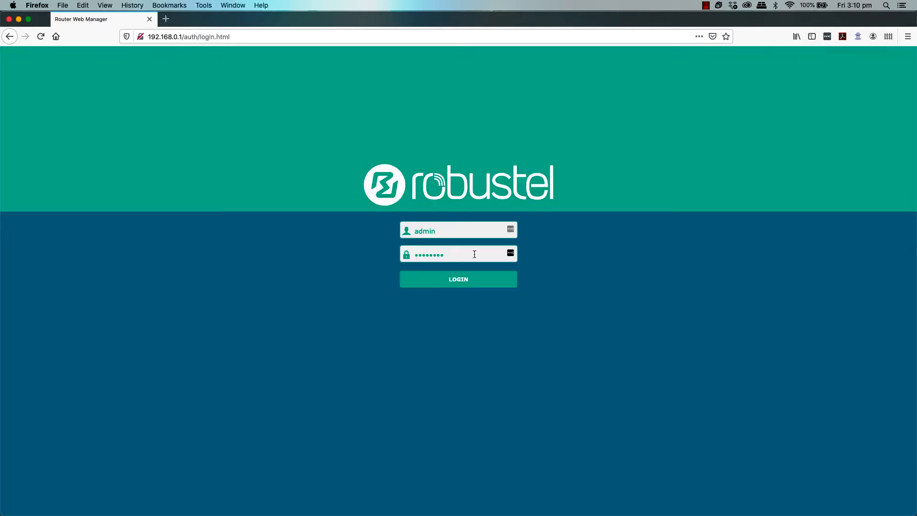
Step: Log back in and verify App Center lists rcms 3.0.1 as installed
key("Return")
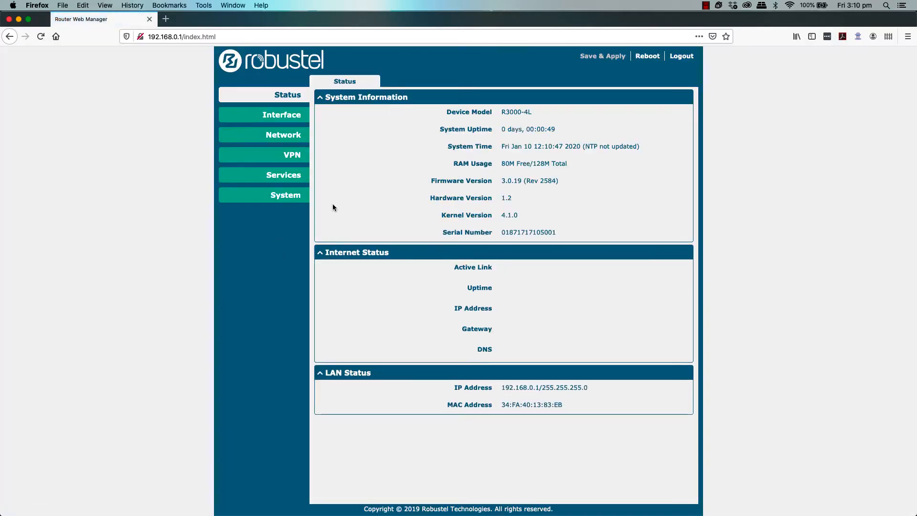
left_click(297, 202)
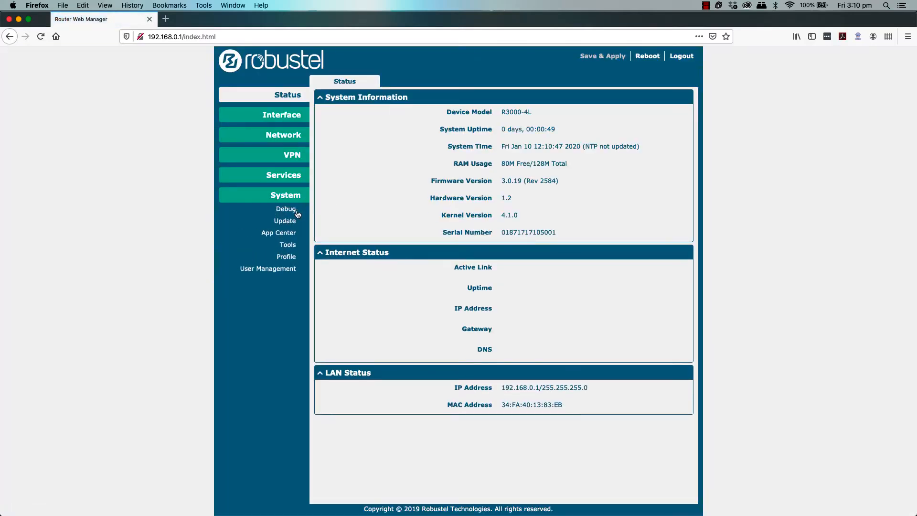
left_click(288, 235)
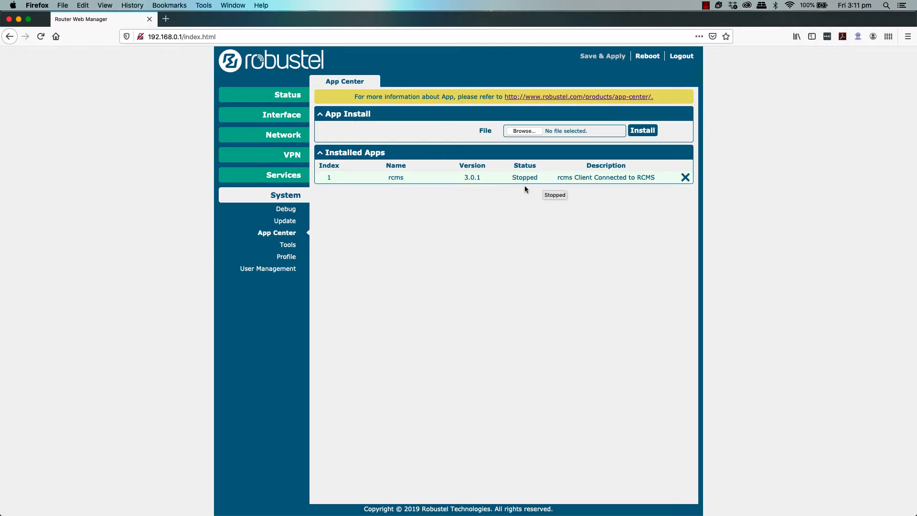
left_click(296, 182)
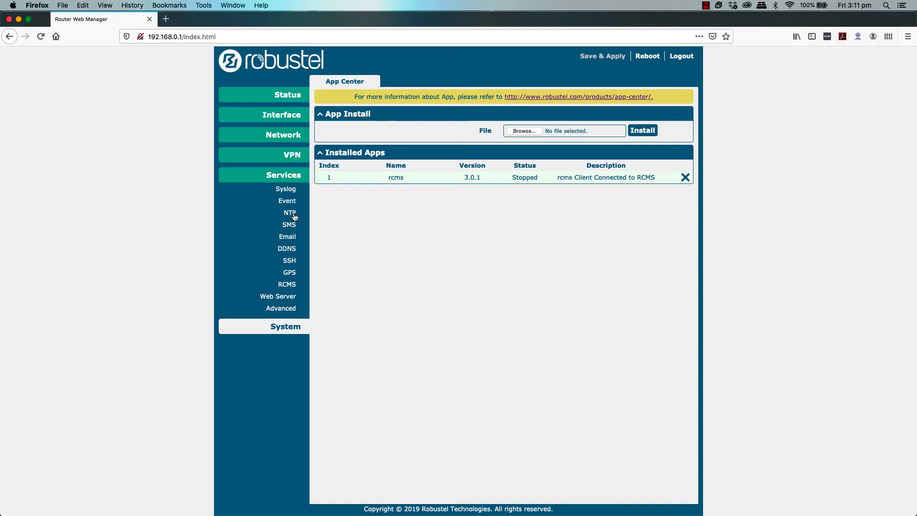
Step: Enable the RCMS client with rcms-cloud.robustel.net, port 443, keepalive 60, then submit and Save & Apply
left_click(287, 284)
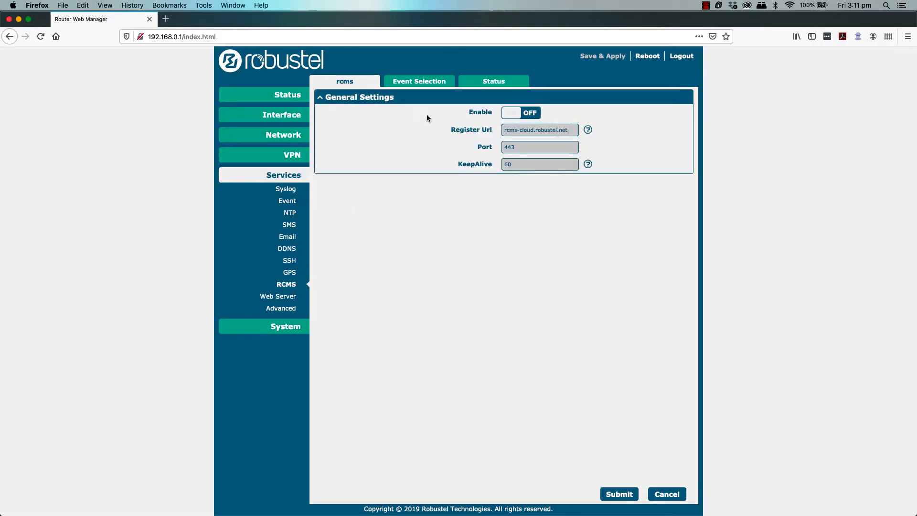
left_click(528, 115)
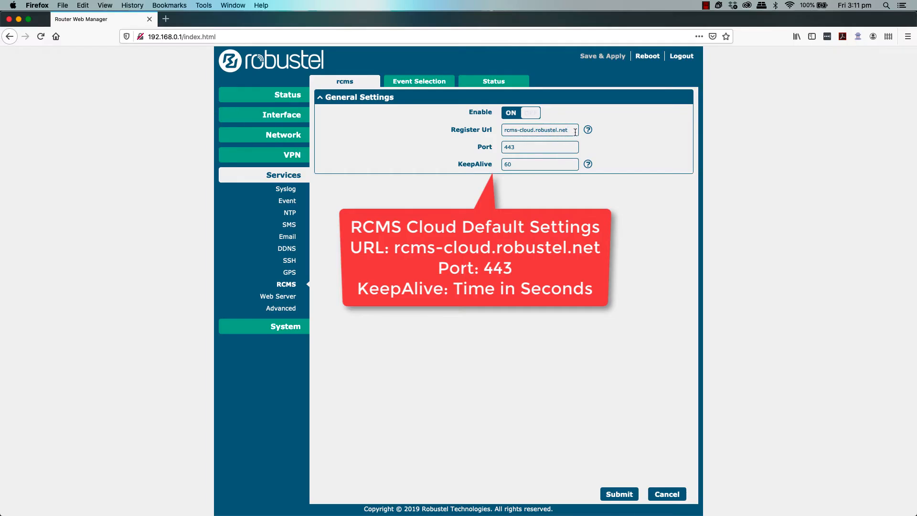
left_click_drag(574, 130, 479, 137)
left_click_drag(572, 127, 486, 129)
left_click(619, 493)
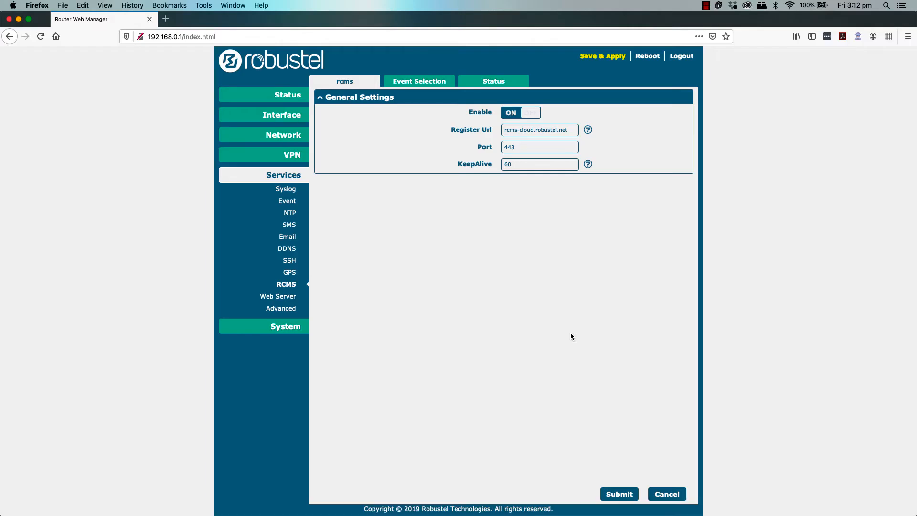
left_click(598, 57)
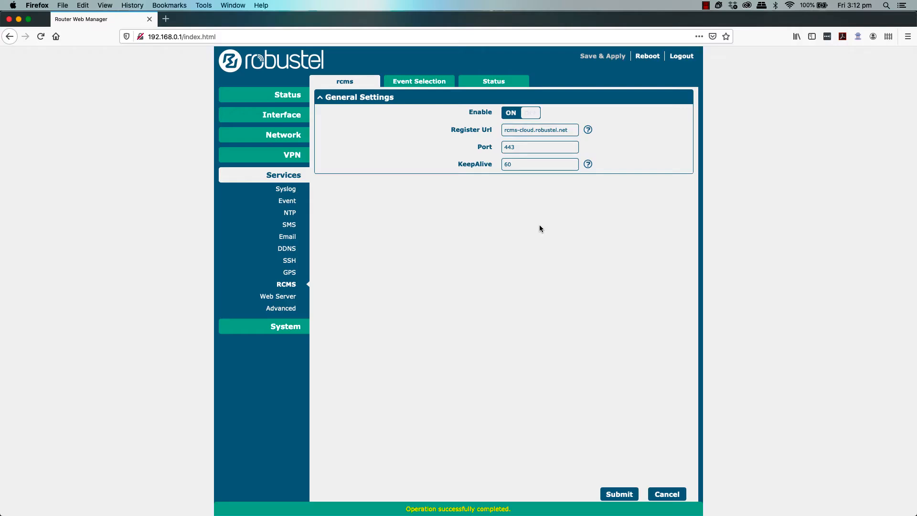
Step: Review the RCMS Event Selection toggles, all off, and see the Status read Disconnected
left_click(414, 84)
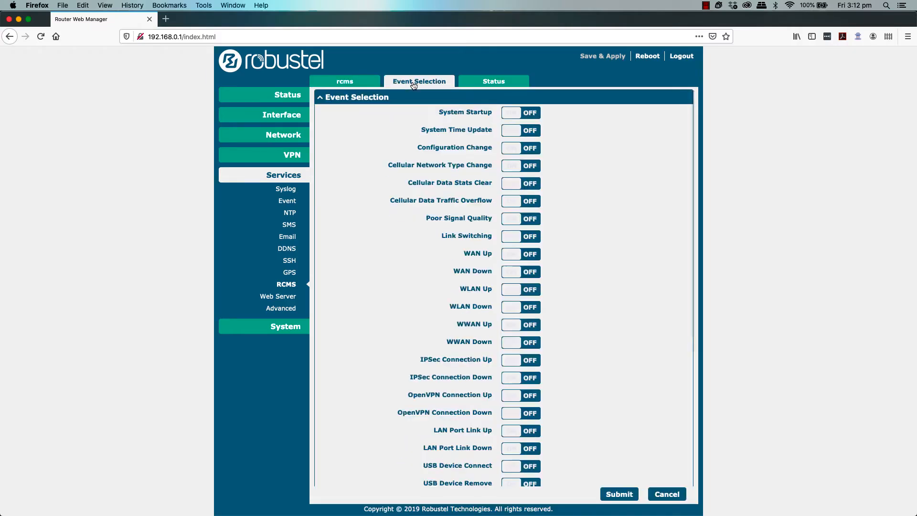
scroll(580, 144, "down", 3)
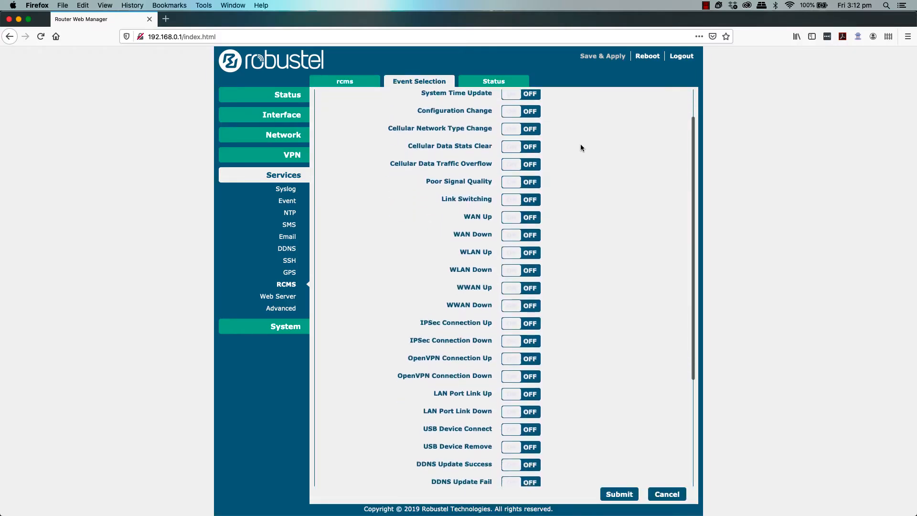
scroll(572, 205, "down", 5)
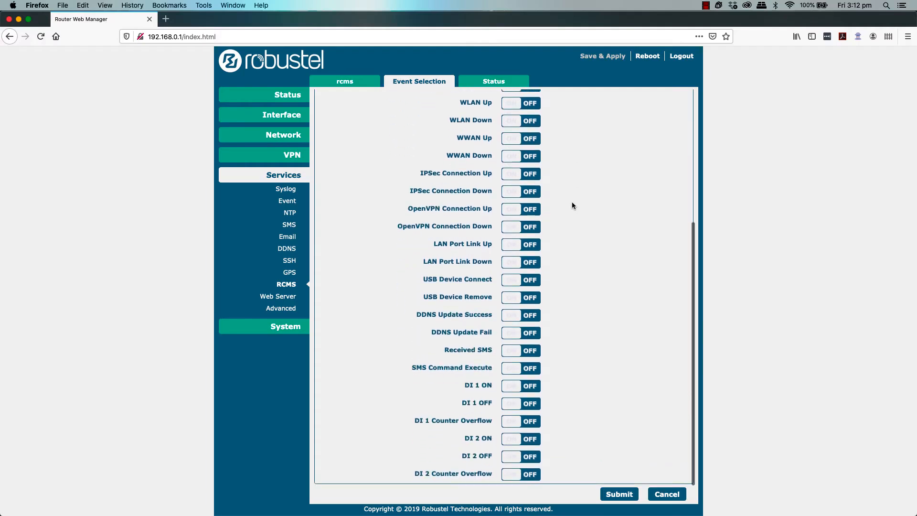
scroll(586, 211, "up", 5)
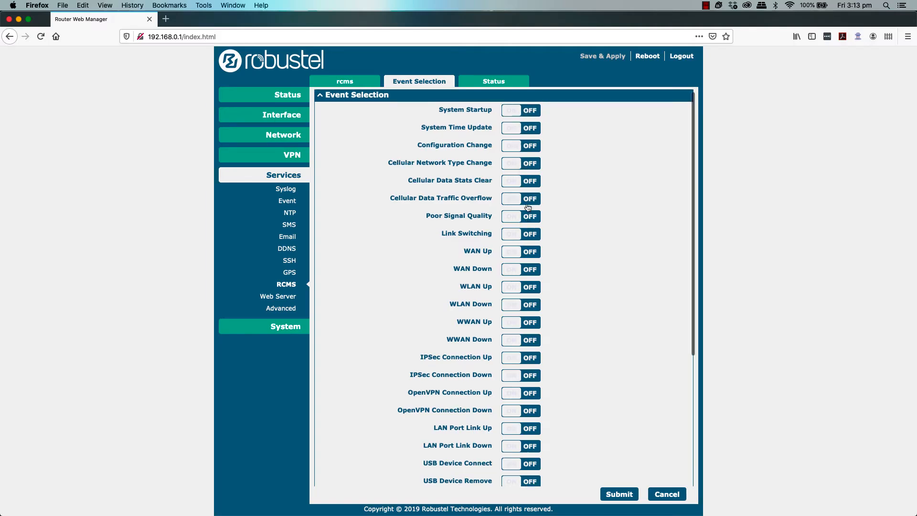
scroll(528, 206, "down", 5)
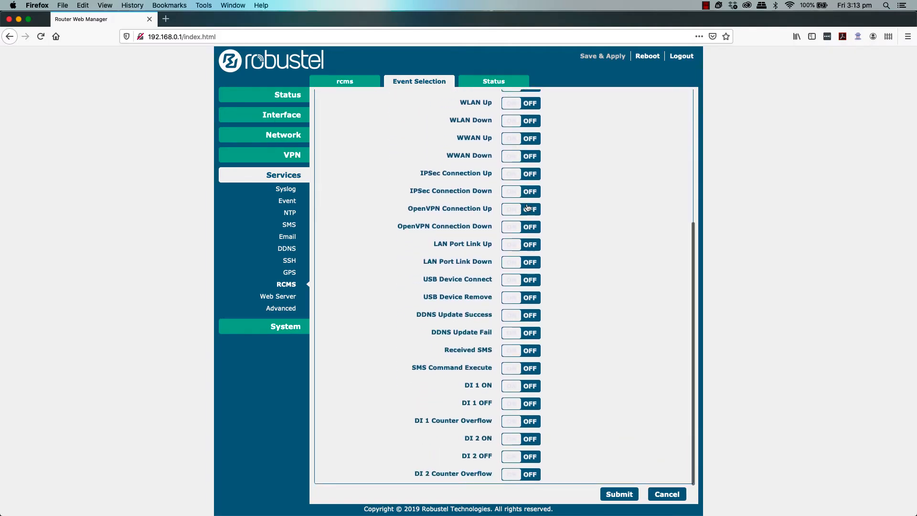
scroll(528, 206, "up", 5)
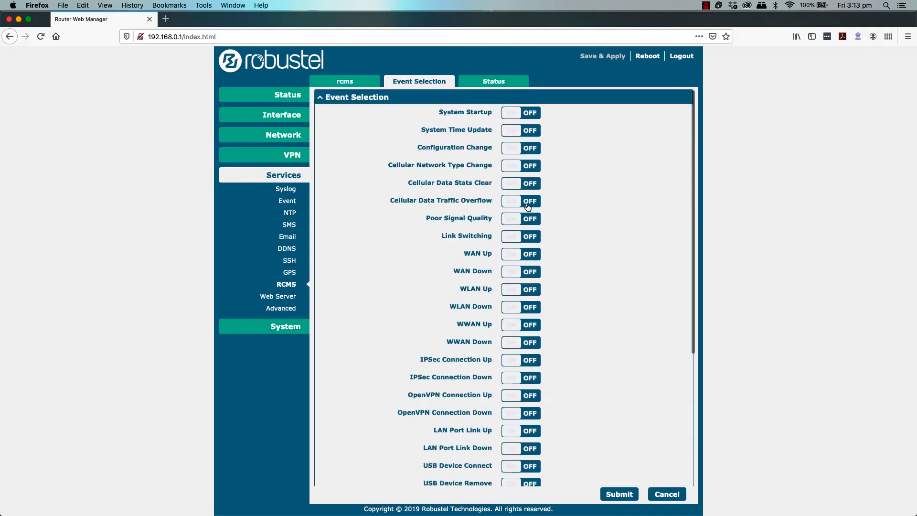
left_click(487, 86)
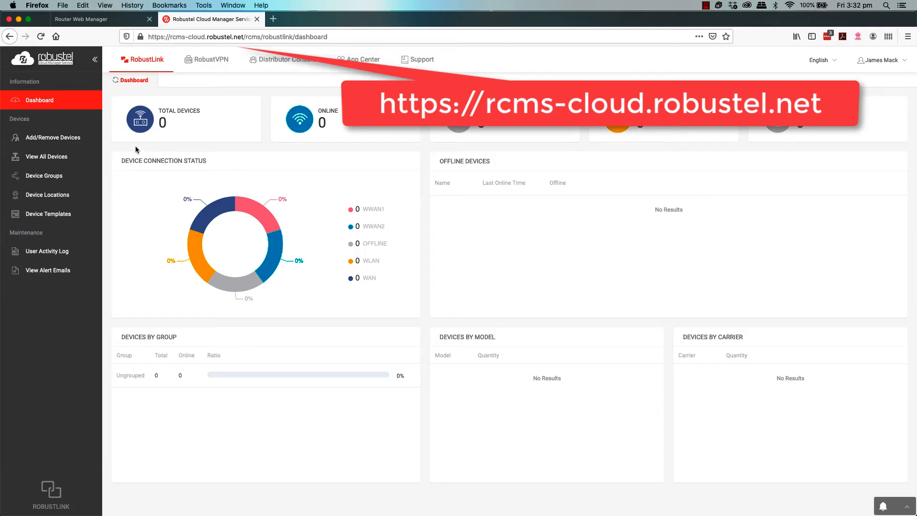
Step: Start adding a single device from the Add/Remove Devices page
left_click(68, 142)
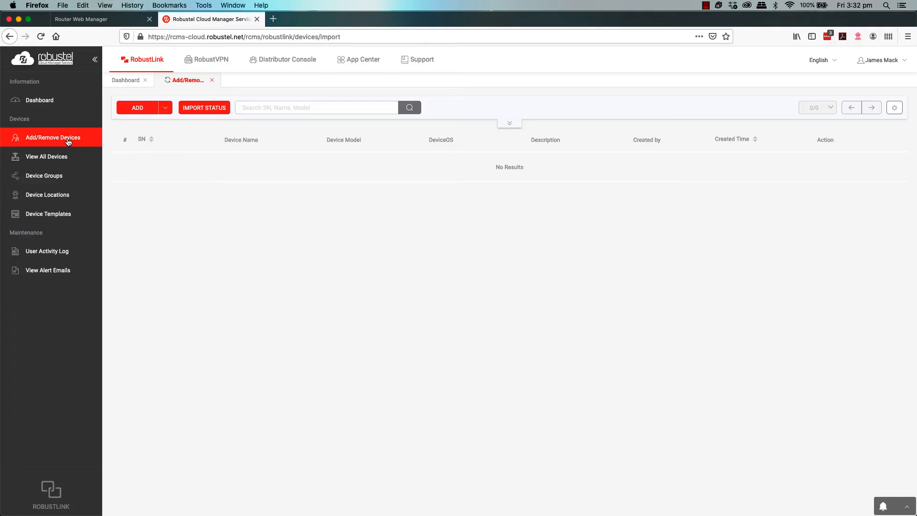
left_click(165, 108)
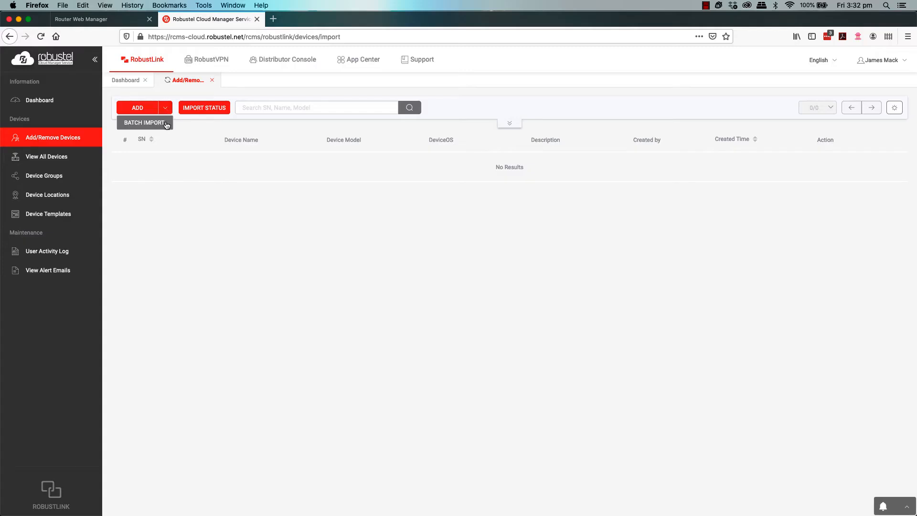
left_click(137, 108)
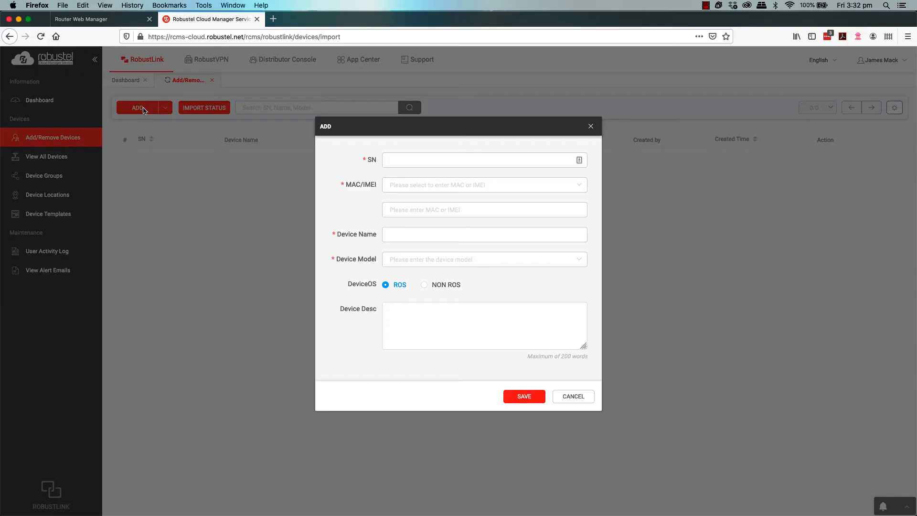
Step: Set the new device's identifier type to IMEI, then return to the router's status page
left_click(444, 160)
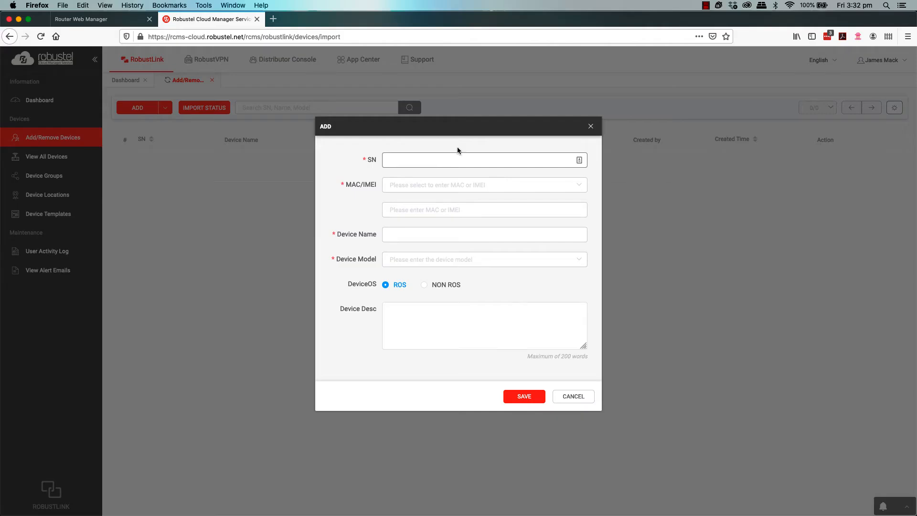
left_click(452, 184)
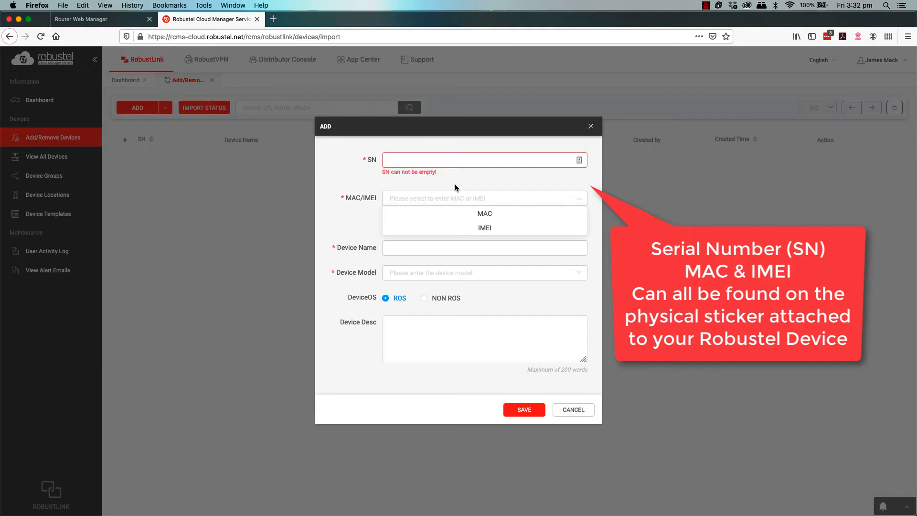
left_click(460, 228)
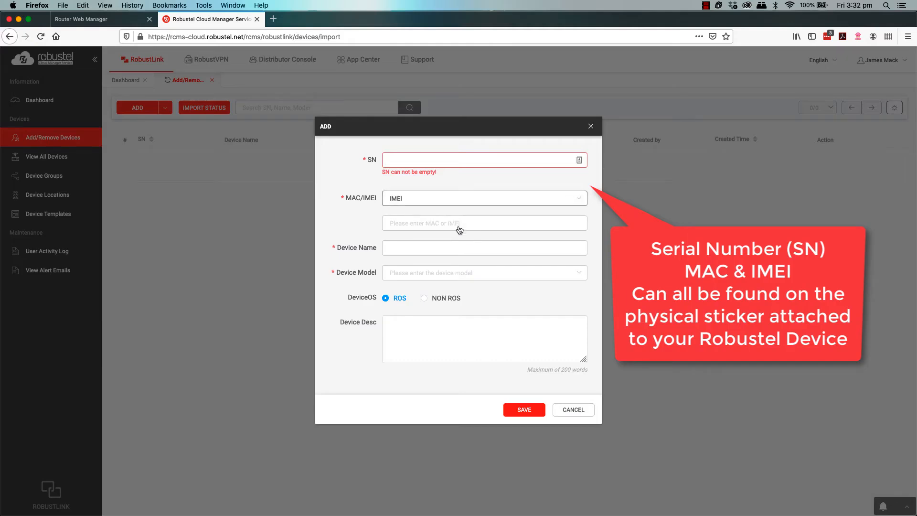
left_click(435, 247)
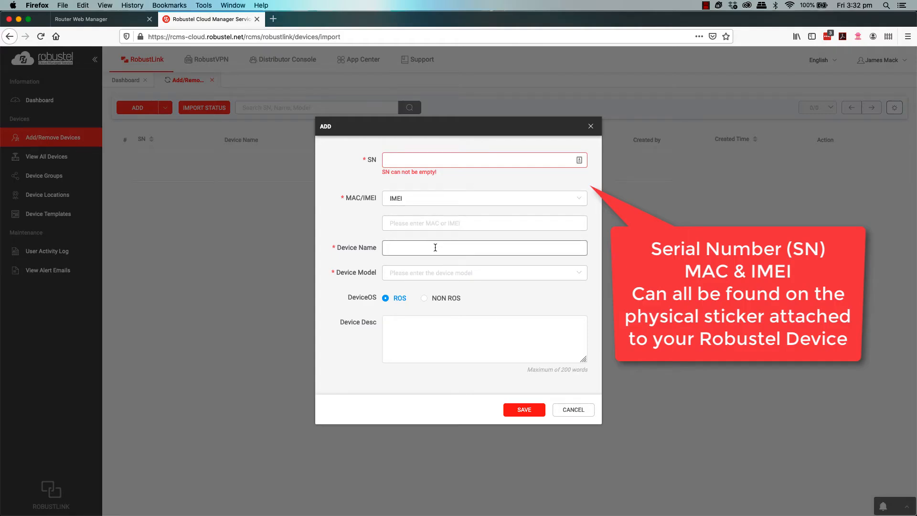
left_click(420, 179)
left_click(418, 161)
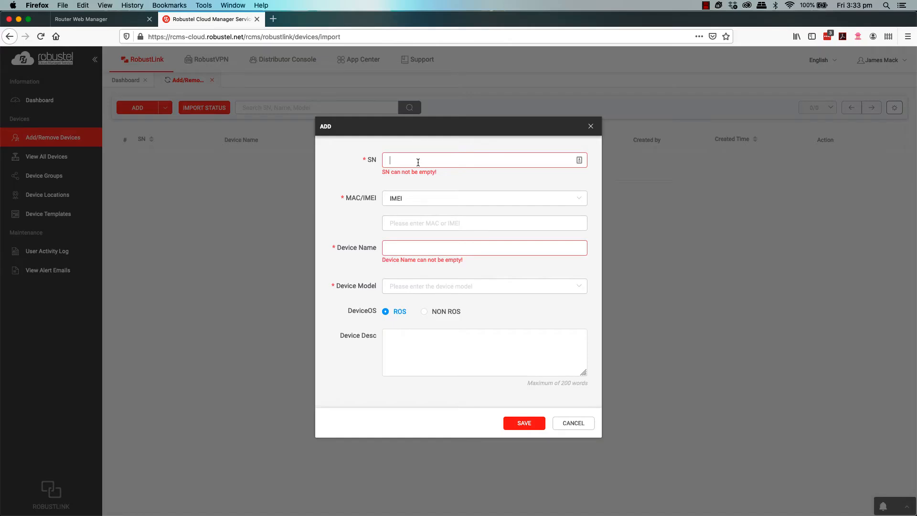
left_click(100, 19)
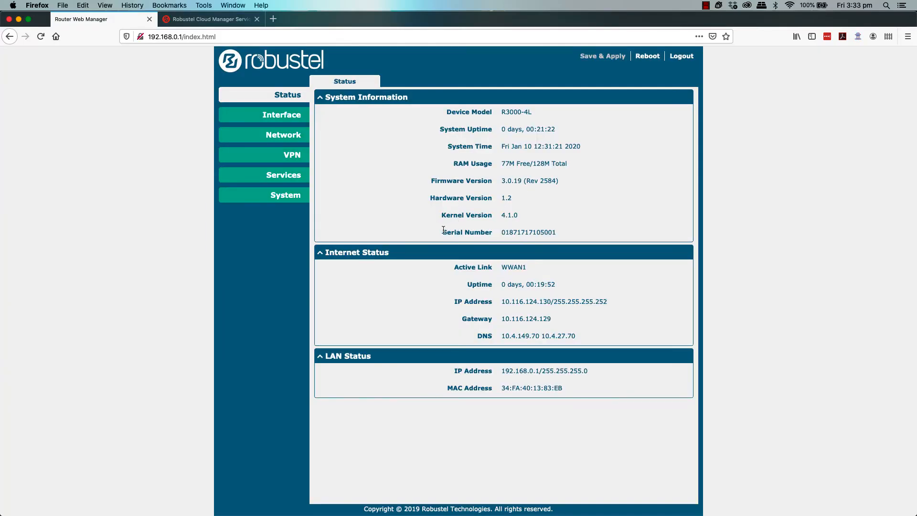
Step: Locate the router's serial number and MAC address on its Status page
left_click_drag(443, 231, 543, 233)
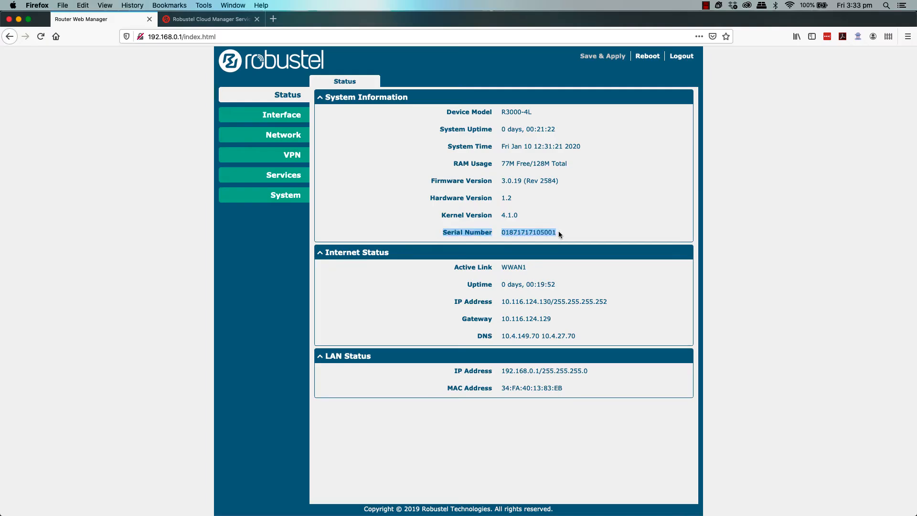
left_click(559, 233)
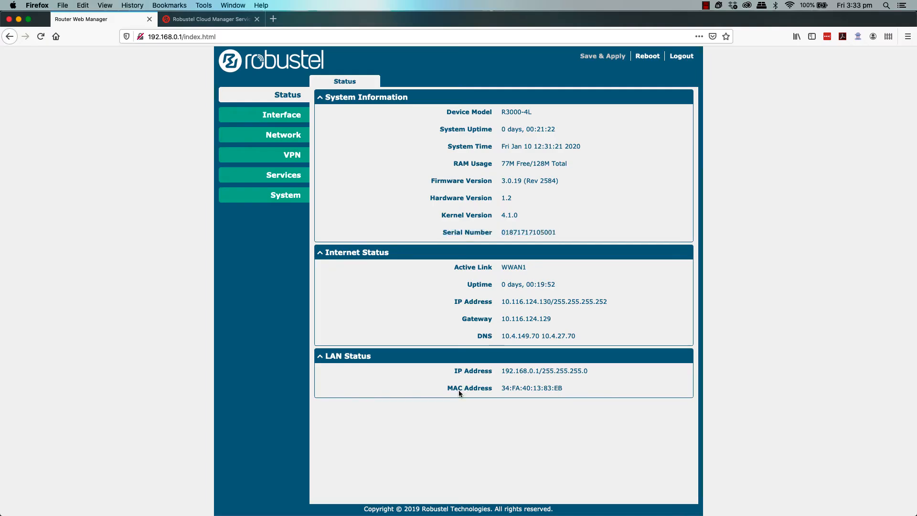
left_click_drag(446, 388, 568, 392)
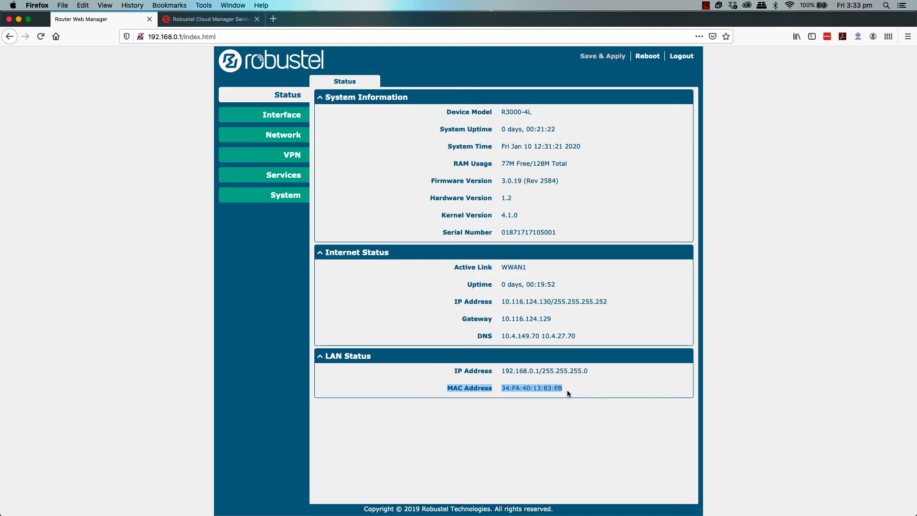
left_click(566, 390)
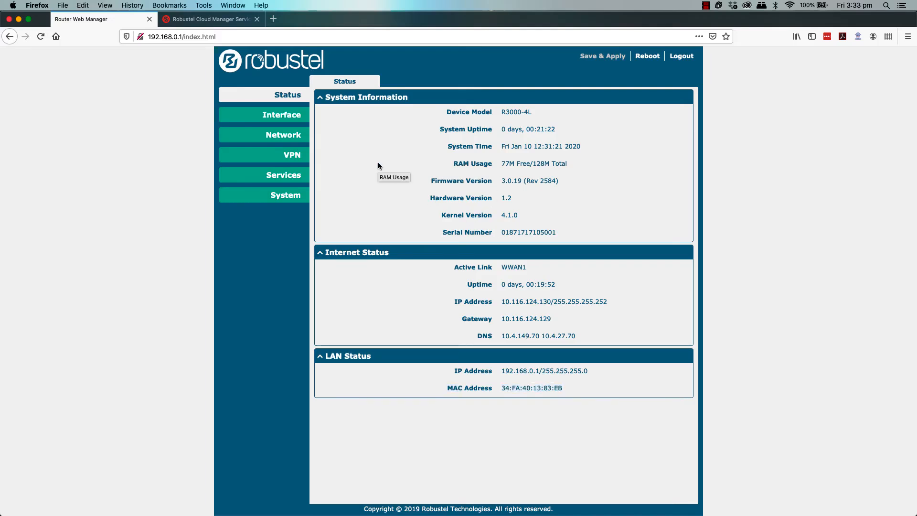
left_click(299, 137)
left_click(294, 121)
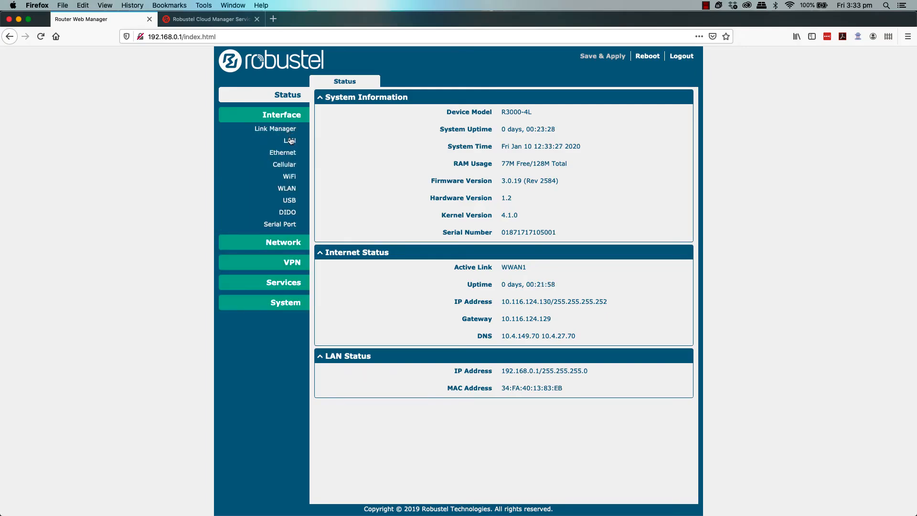
left_click(289, 166)
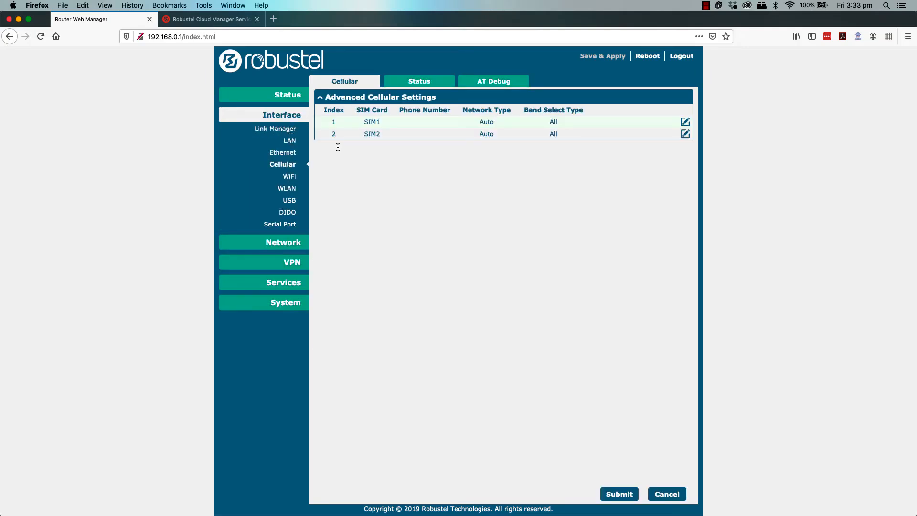
left_click(412, 81)
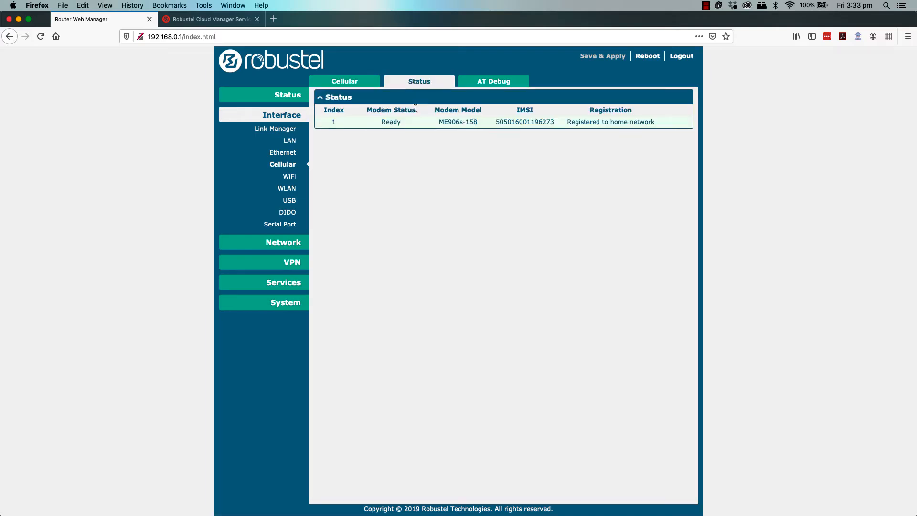
left_click(446, 124)
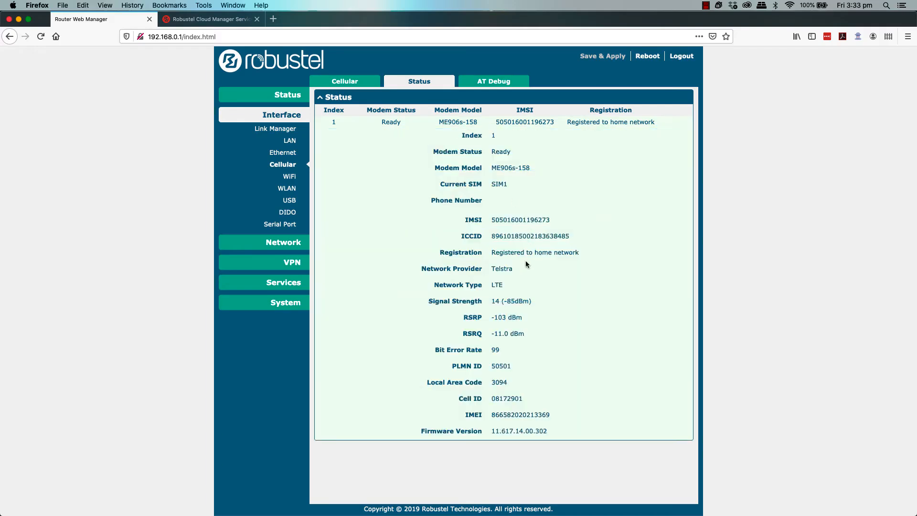
left_click_drag(553, 417, 463, 412)
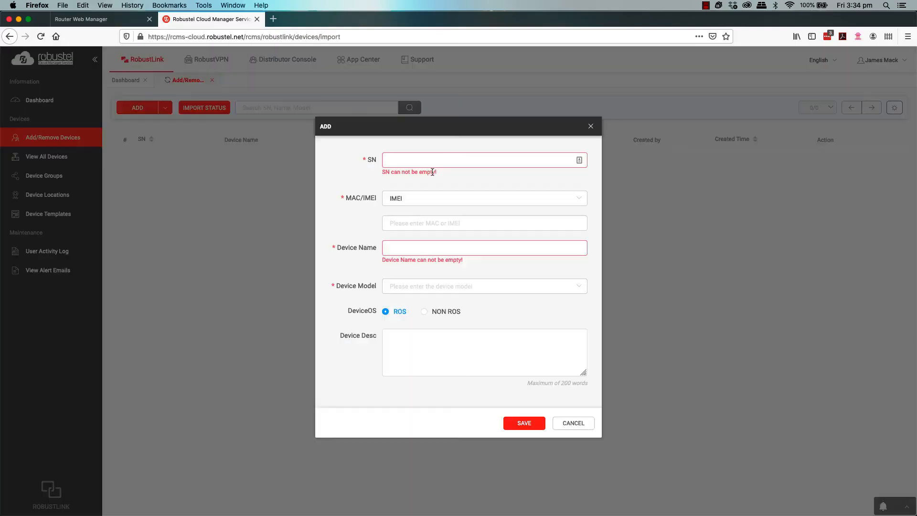
key("ctrl+v")
Step: Copy the router's MAC 34:FA:40:13:83:EB and enter it as the device's MAC identifier
left_click(110, 18)
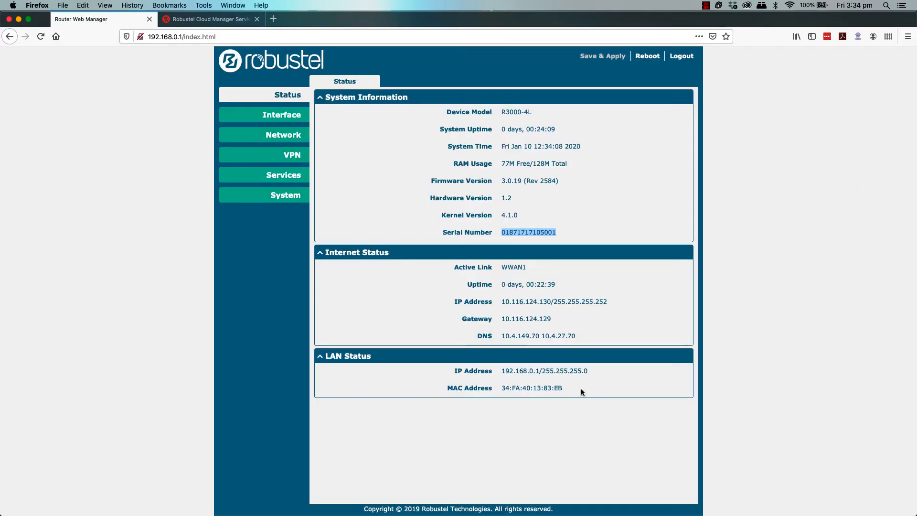
left_click_drag(572, 386, 502, 388)
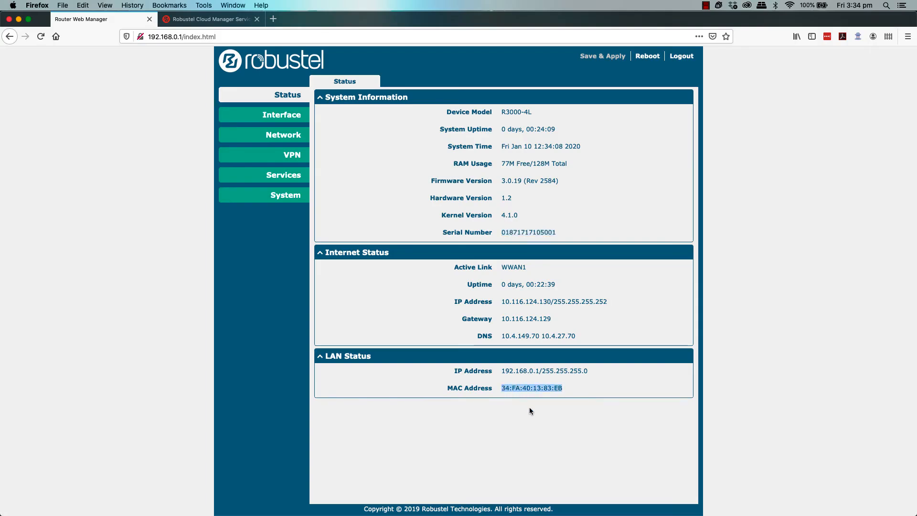
key("super+c")
key("ctrl+Tab")
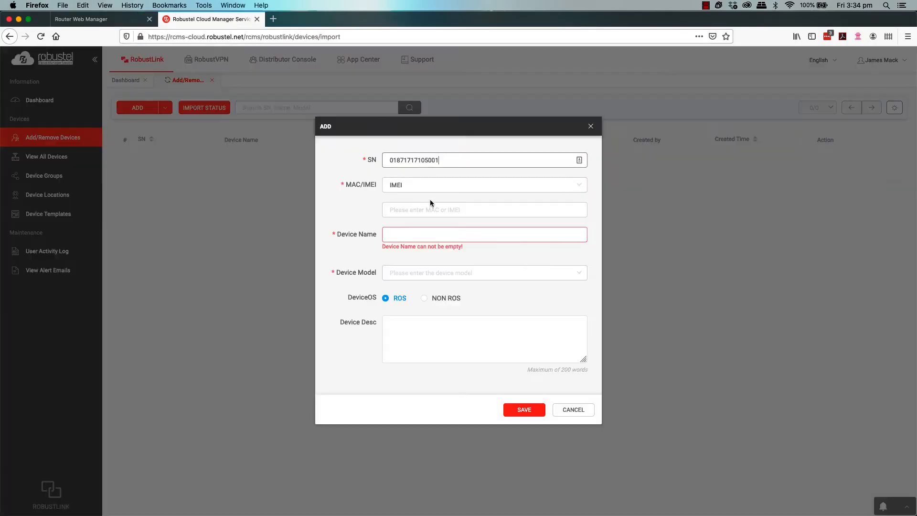
left_click(428, 187)
left_click(424, 200)
left_click(416, 212)
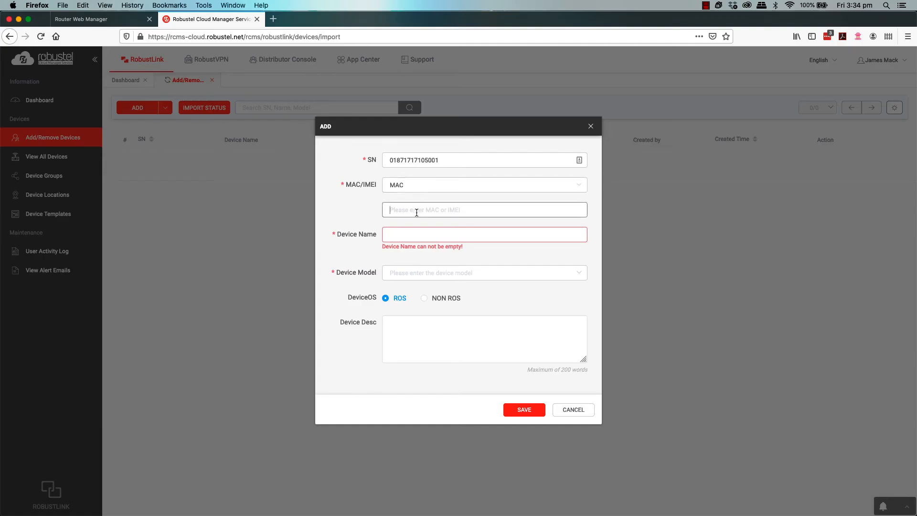
key("super+v")
Step: Name the device 'Robustel R3000 Test' and set its model to R3000-4L
left_click(402, 236)
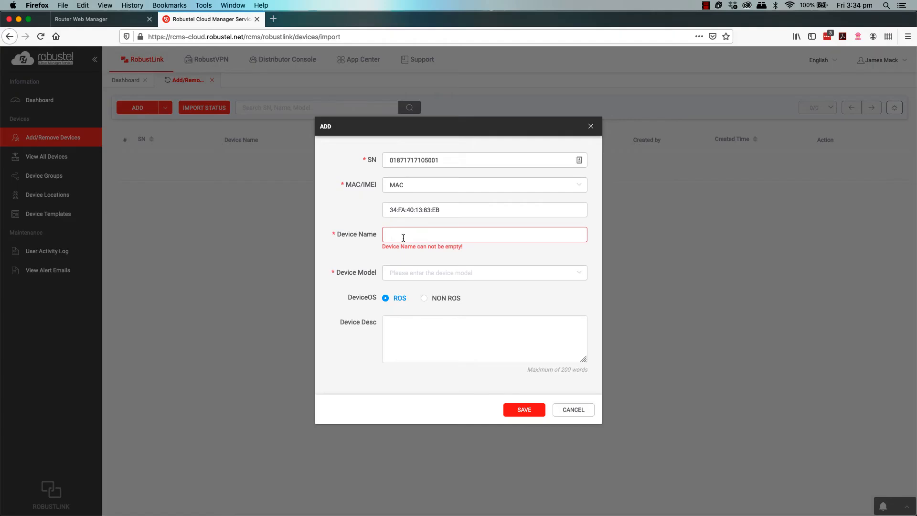
type("Robustel R3000 Test")
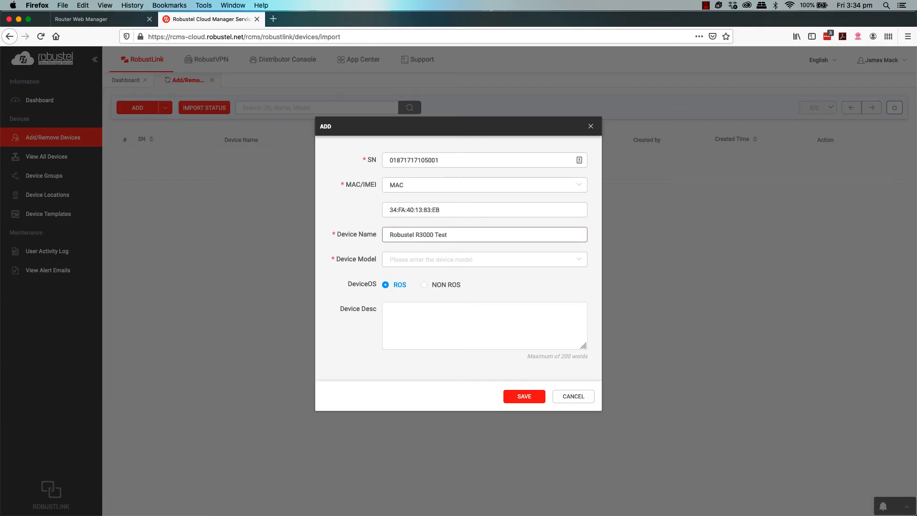
left_click(418, 264)
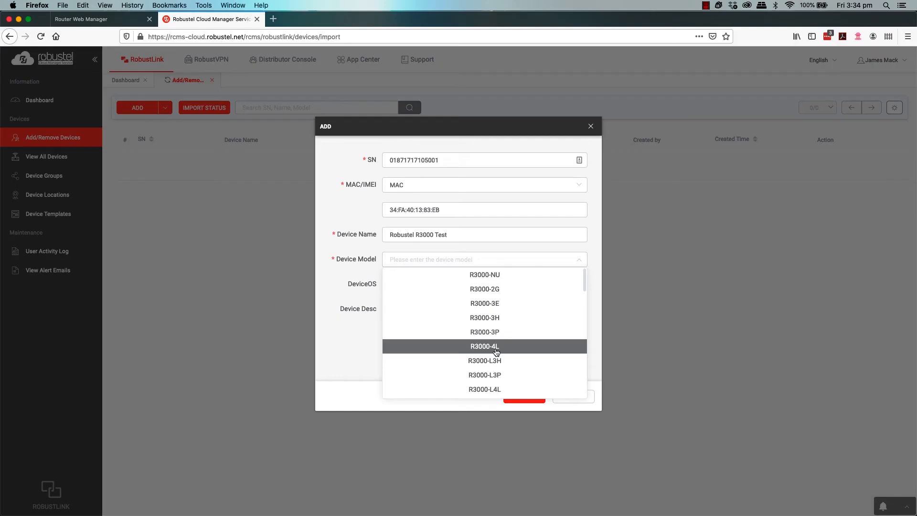
scroll(506, 354, "down", 5)
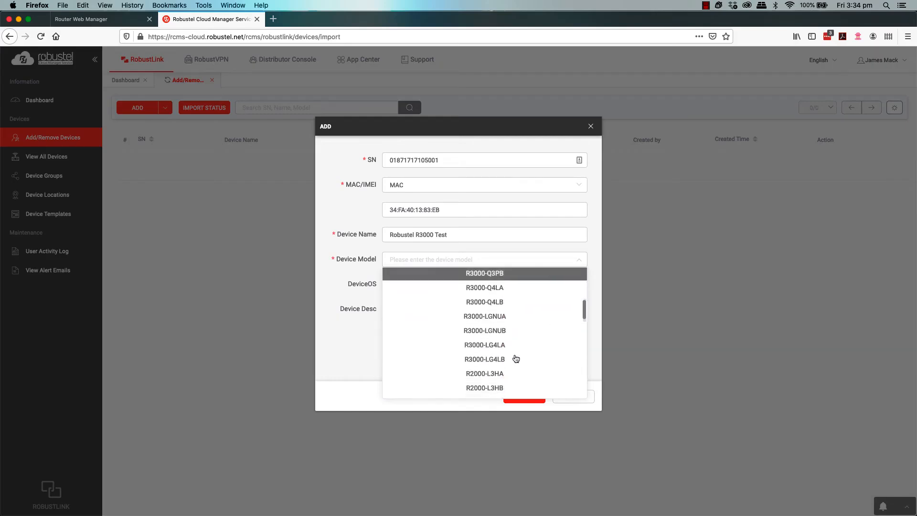
scroll(515, 358, "down", 10)
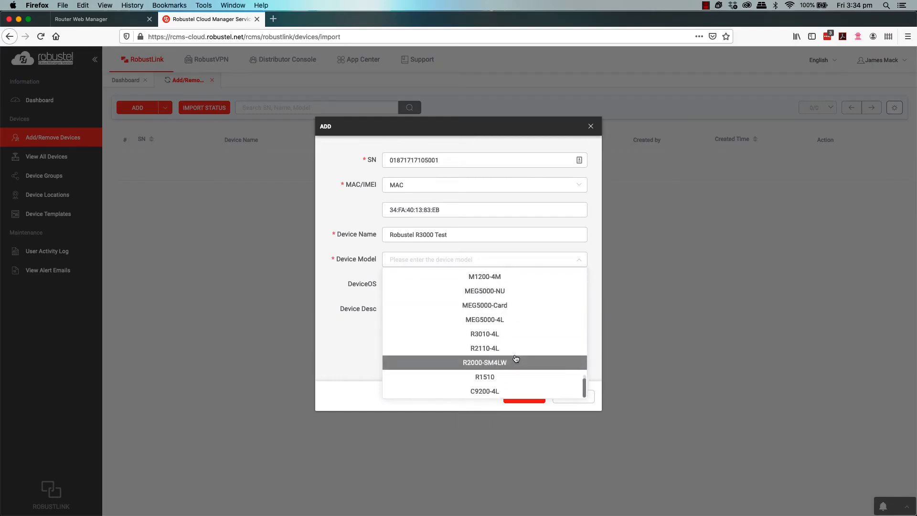
scroll(516, 358, "up", 15)
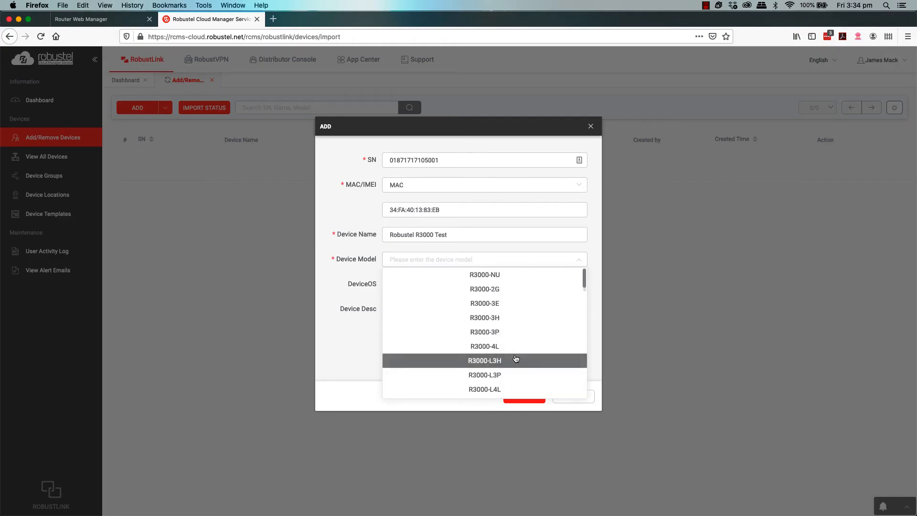
left_click(491, 348)
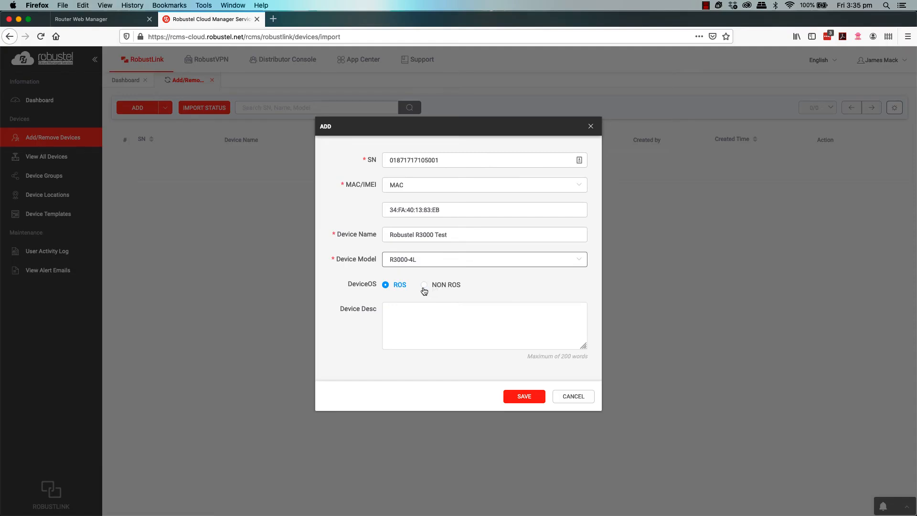
Step: Add the description 'This is a test device' and save the new device
left_click(406, 315)
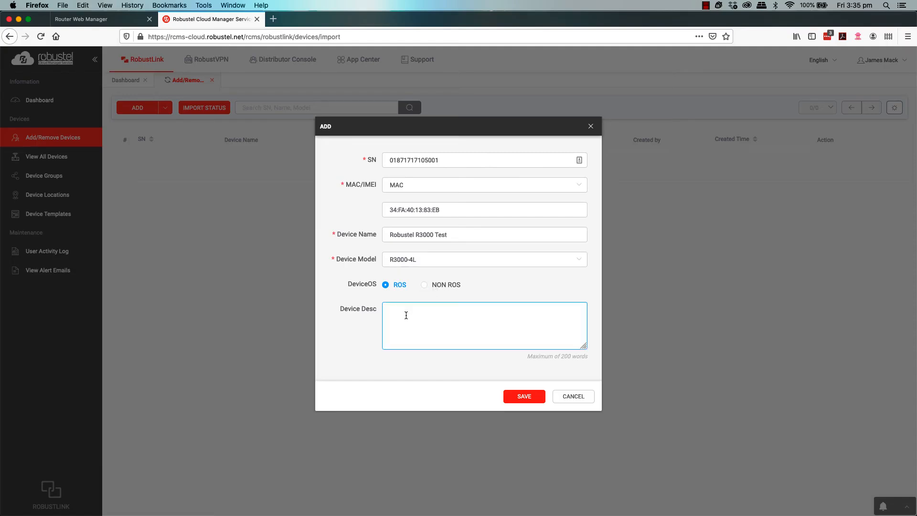
type("This is a test device")
left_click(516, 402)
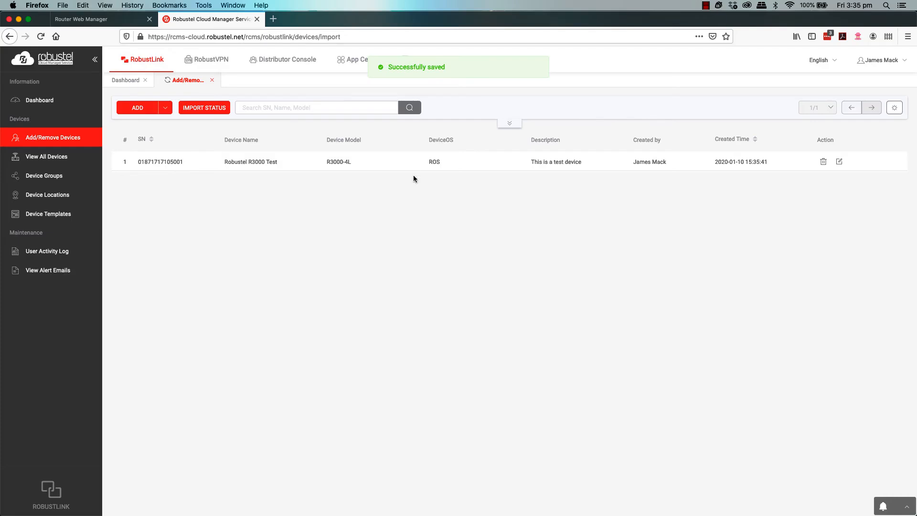
left_click(839, 162)
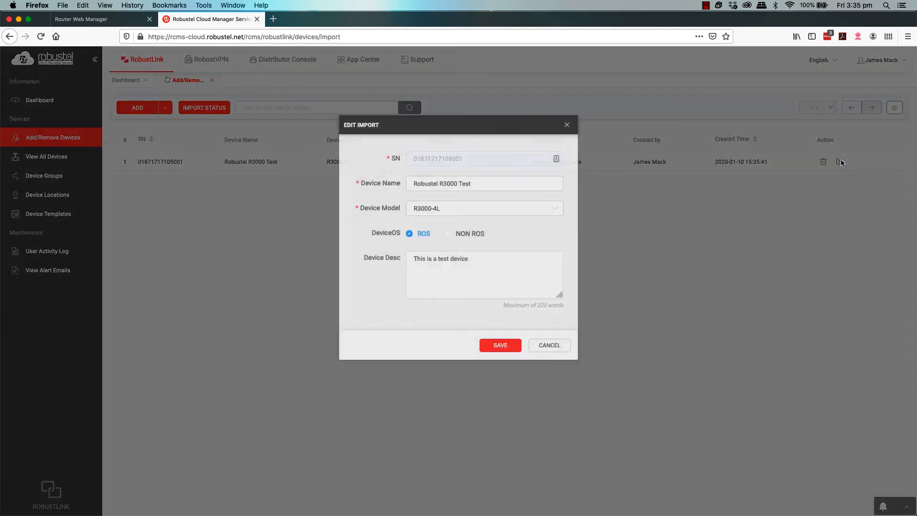
left_click(449, 187)
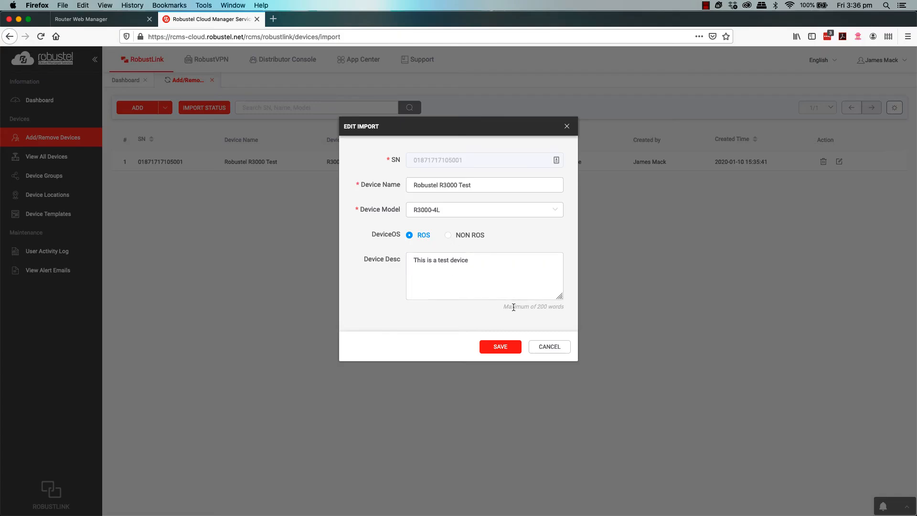
left_click(539, 351)
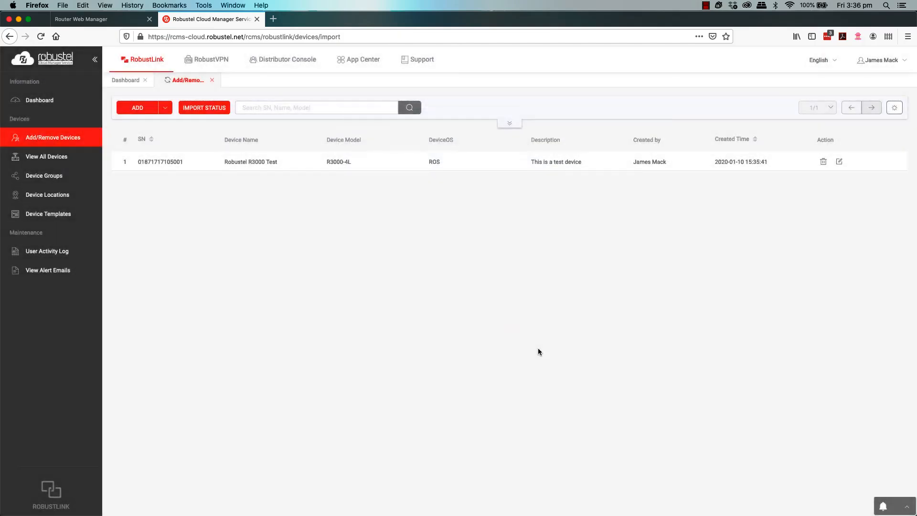
left_click(823, 163)
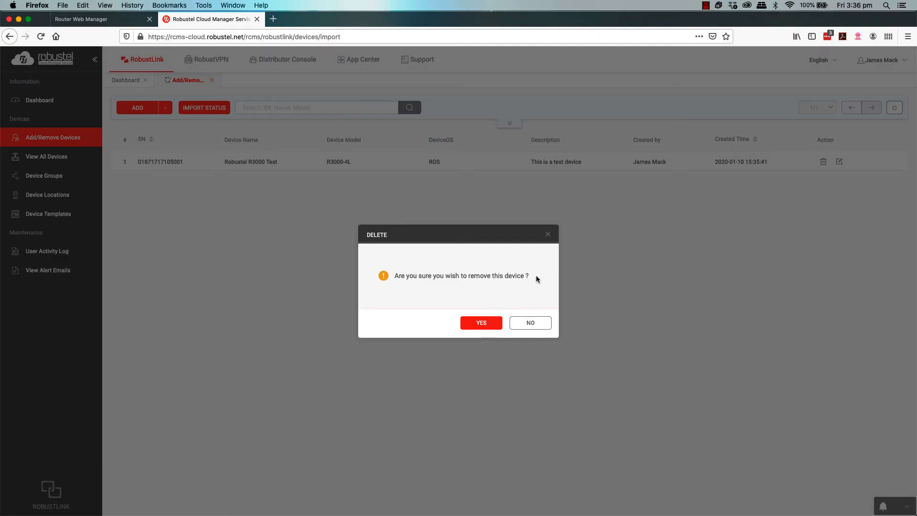
left_click(530, 322)
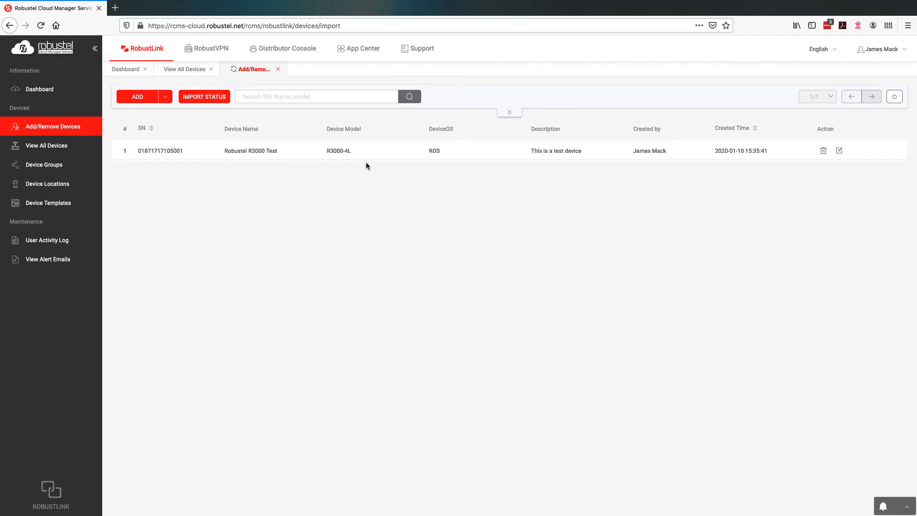
Step: Confirm in View All Devices the router is Registered and Ungrouped, then view Device Groups
left_click(72, 153)
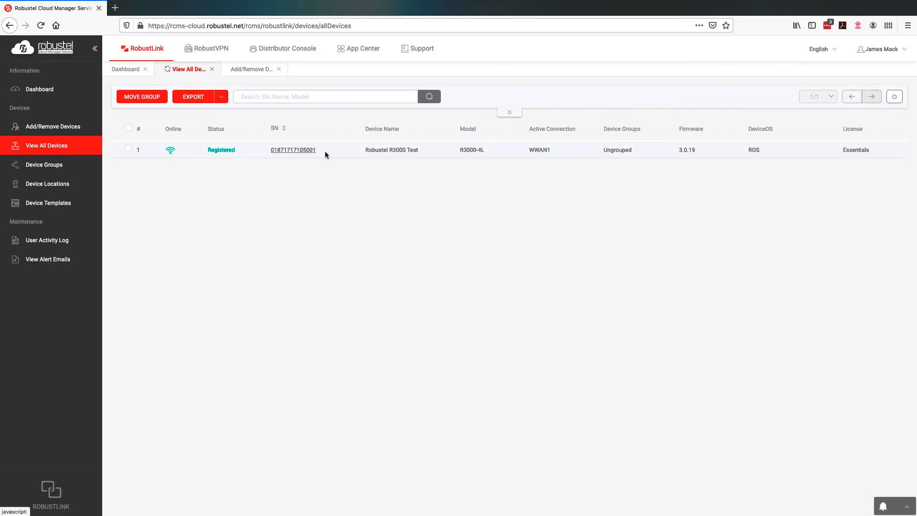
double_click(625, 150)
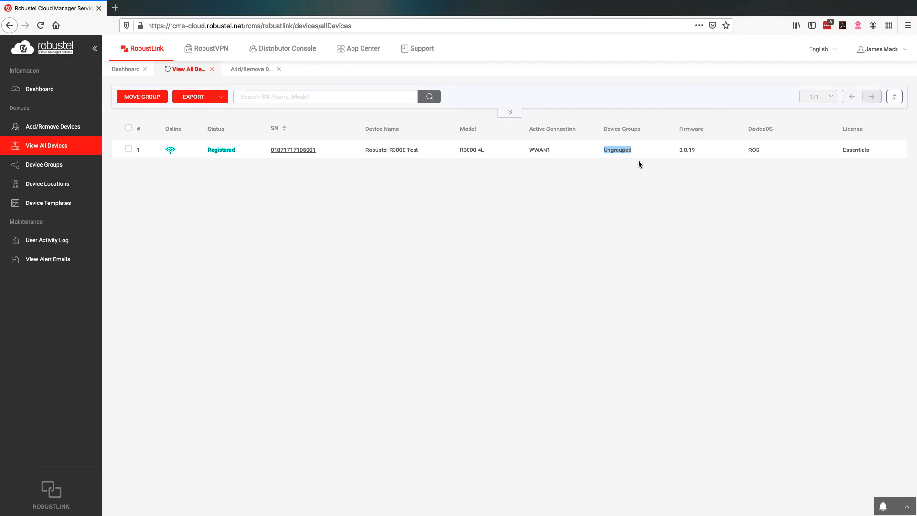
left_click(638, 161)
left_click(56, 165)
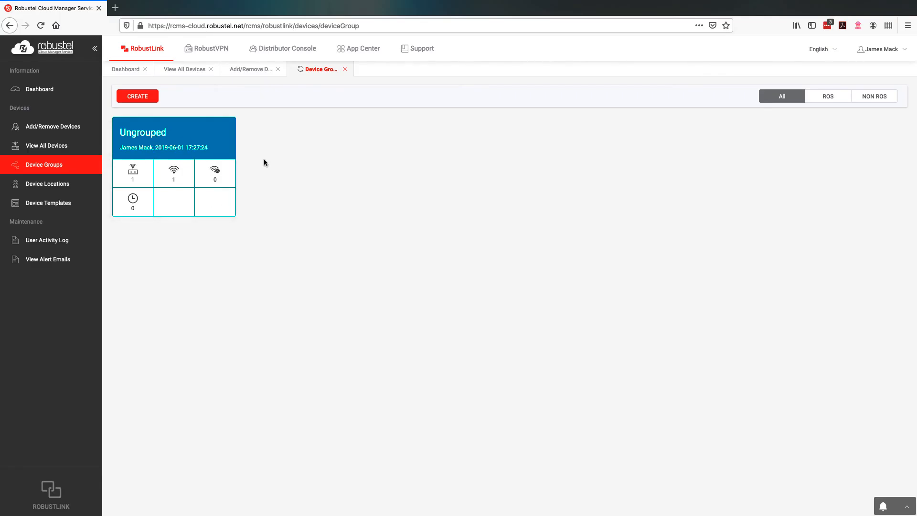
Step: Create a new ROS test group holding the R3000-4L router, checking assignable users before confirming
left_click(147, 101)
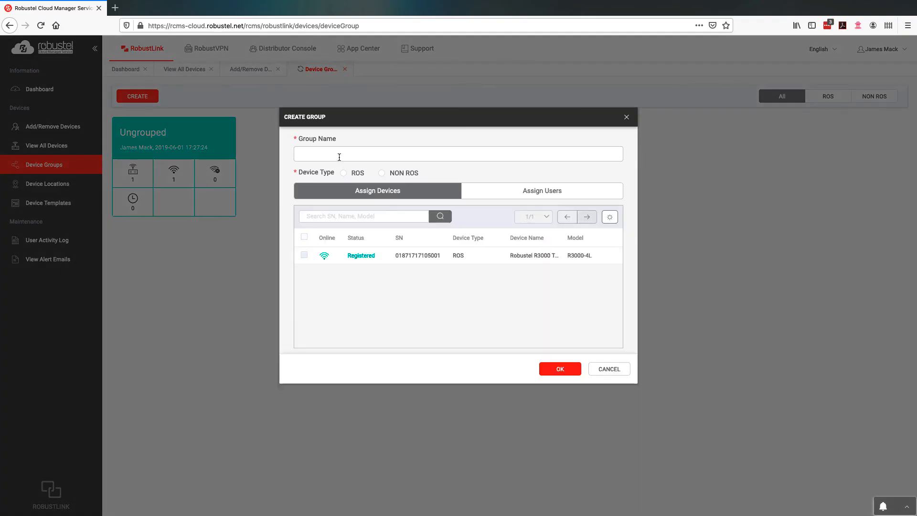
type("James Test Group")
left_click(343, 173)
left_click(304, 255)
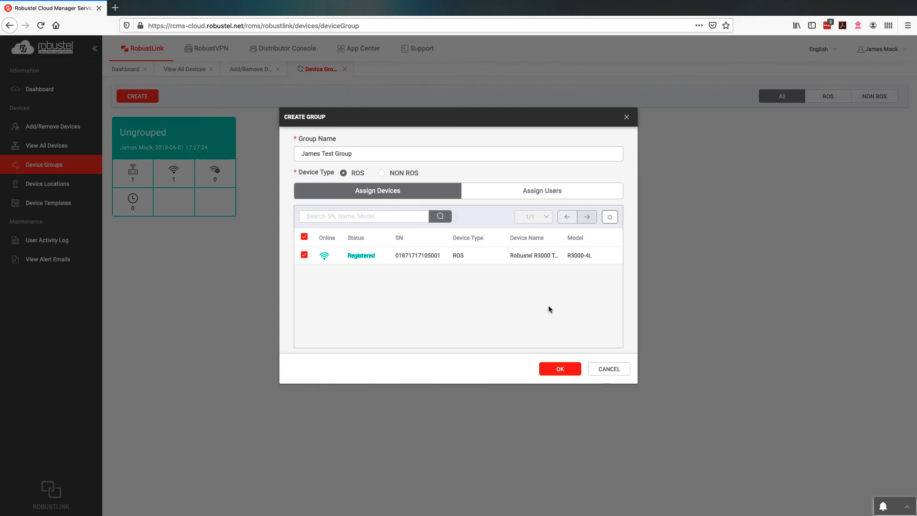
left_click(486, 195)
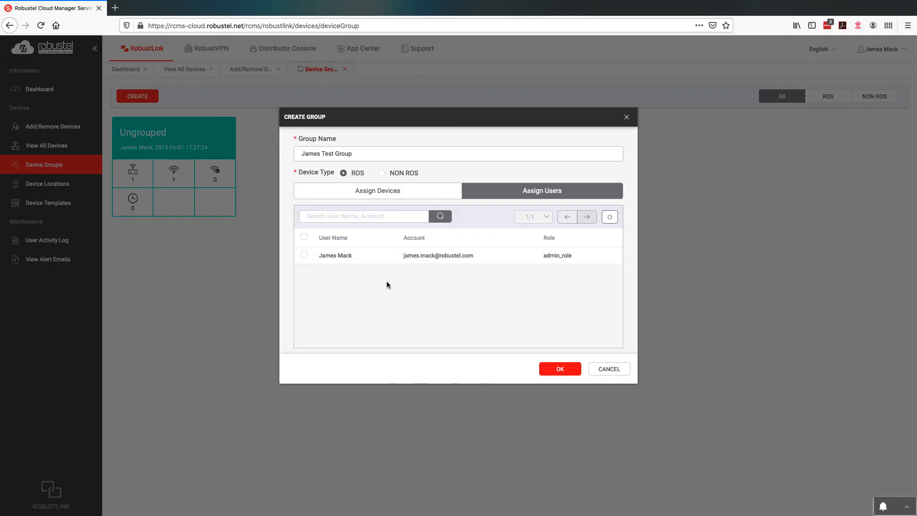
left_click(439, 191)
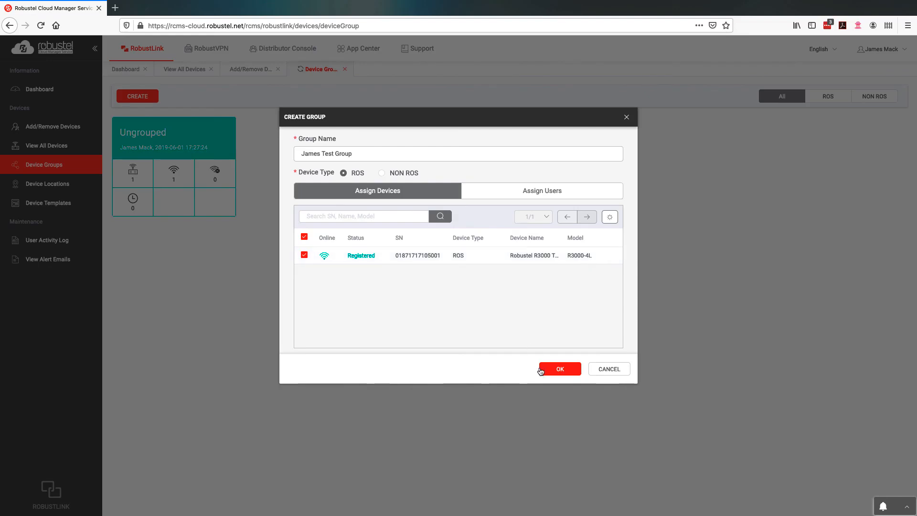
left_click(554, 374)
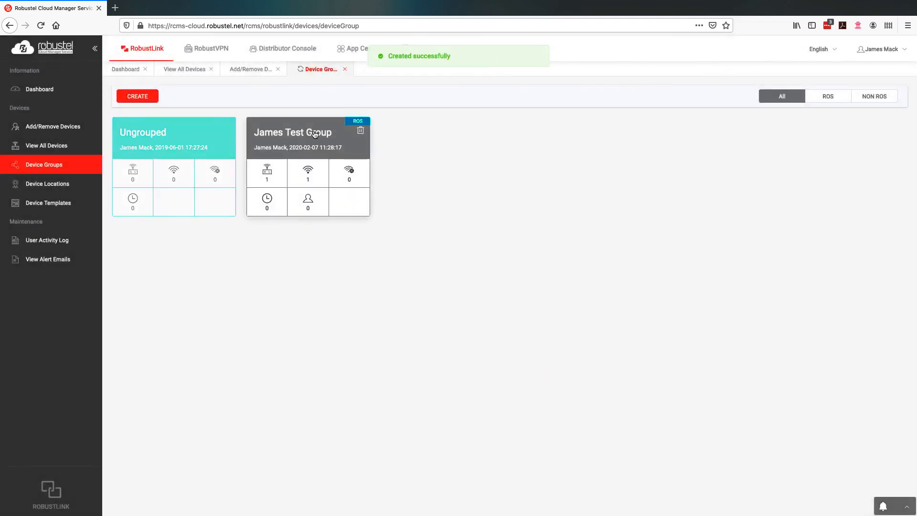
Step: Open the new test group's details to see the router listed as Registered and online
left_click(314, 132)
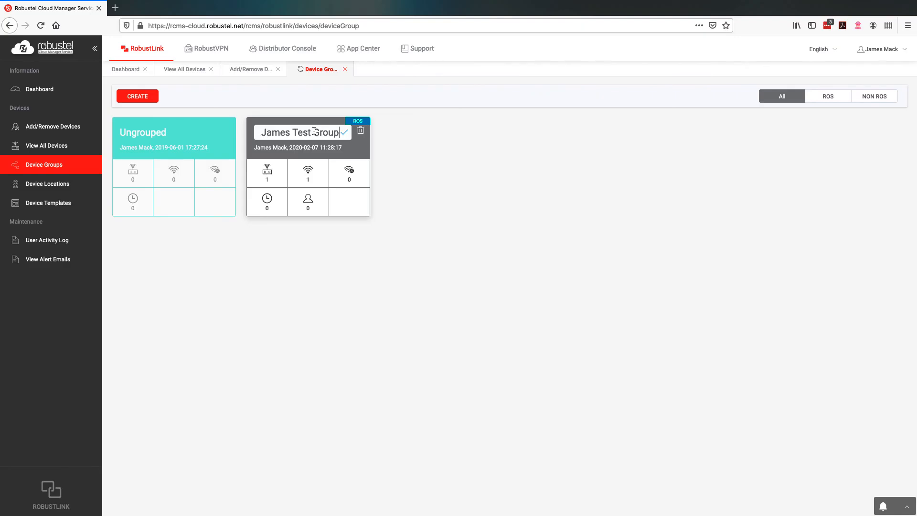
left_click(344, 150)
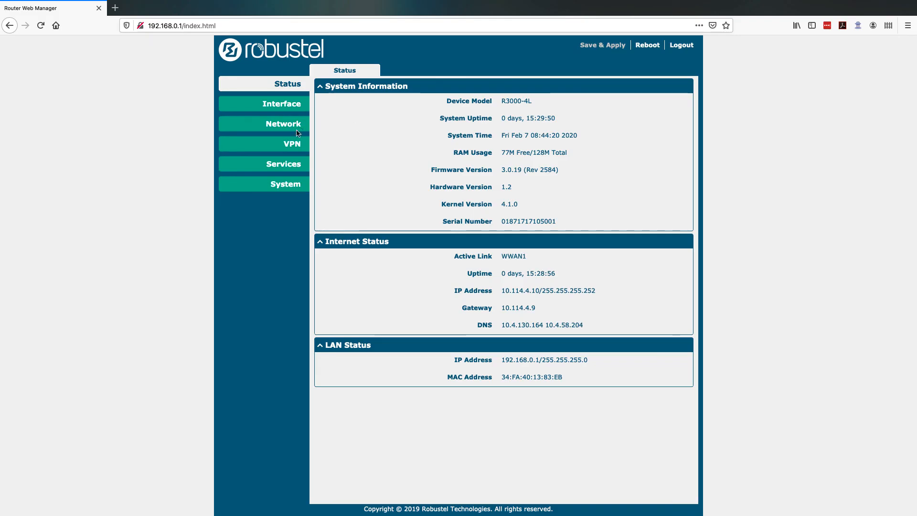
Step: Confirm in System > App Center that the rcms app is Running
left_click(291, 185)
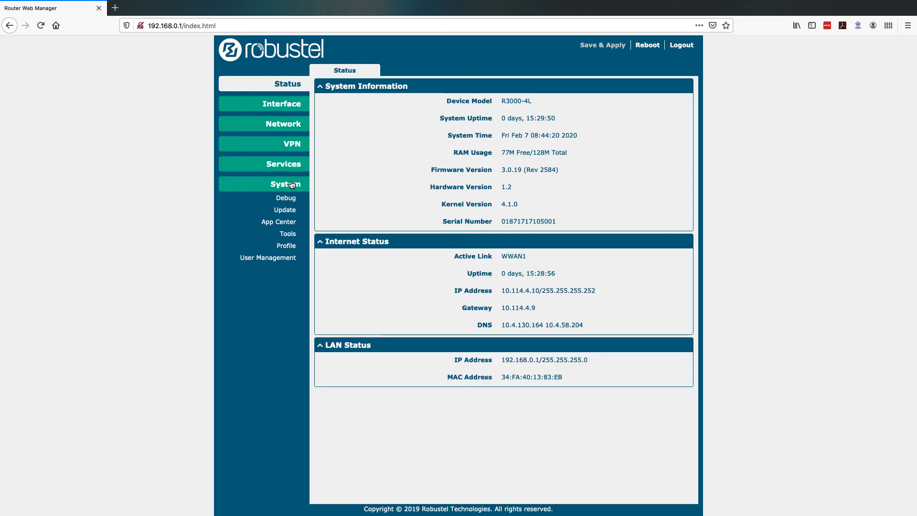
left_click(287, 223)
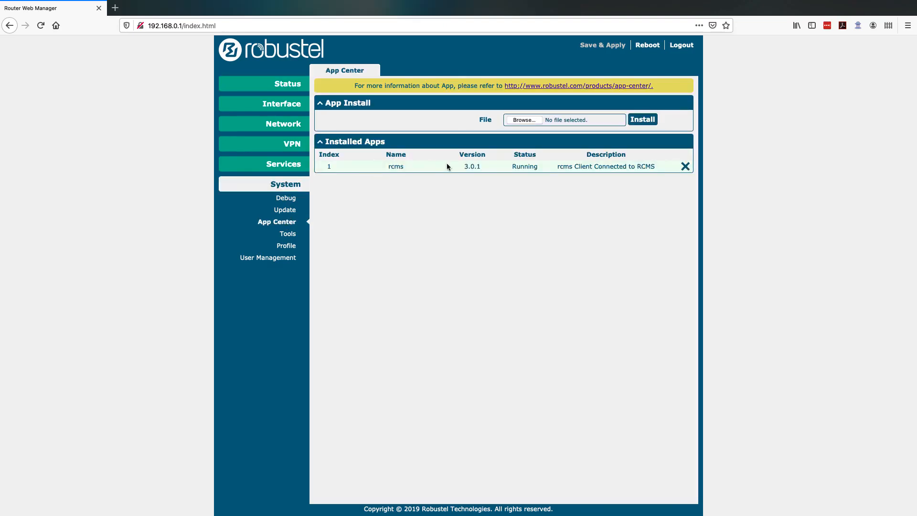
double_click(530, 166)
left_click(298, 166)
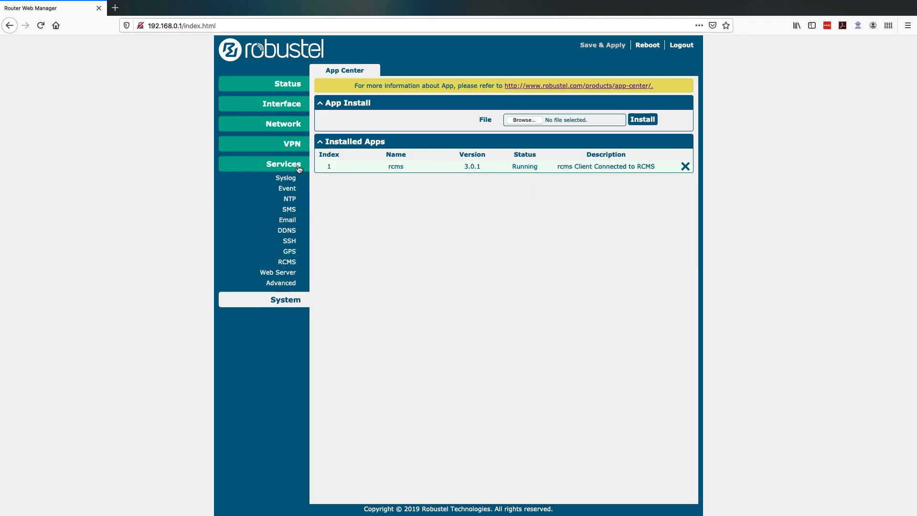
left_click(287, 273)
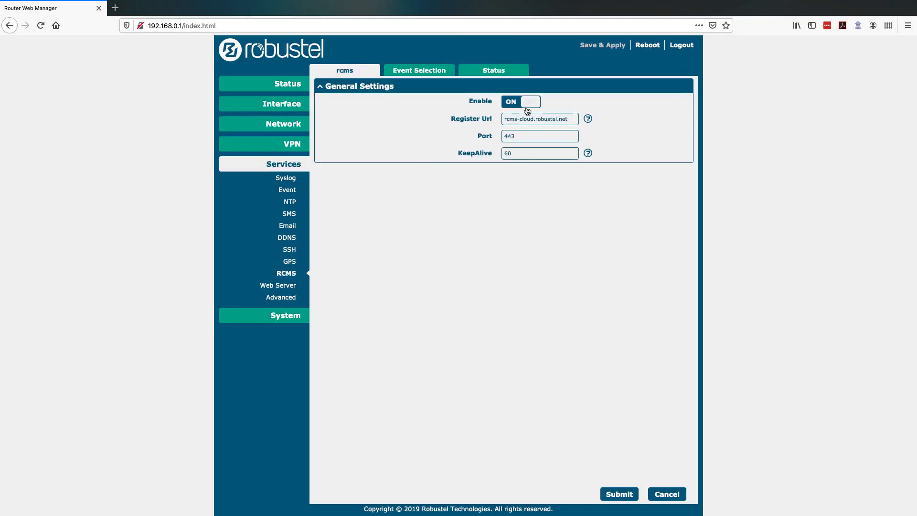
left_click(491, 74)
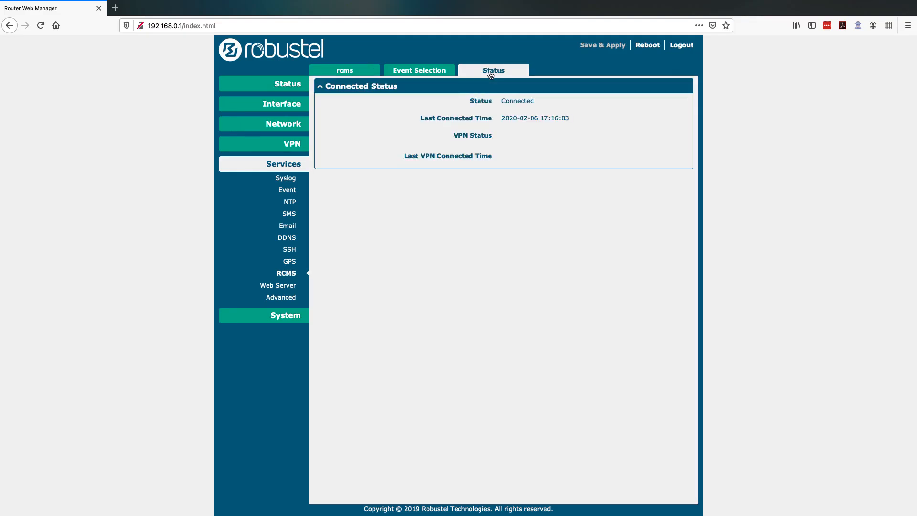